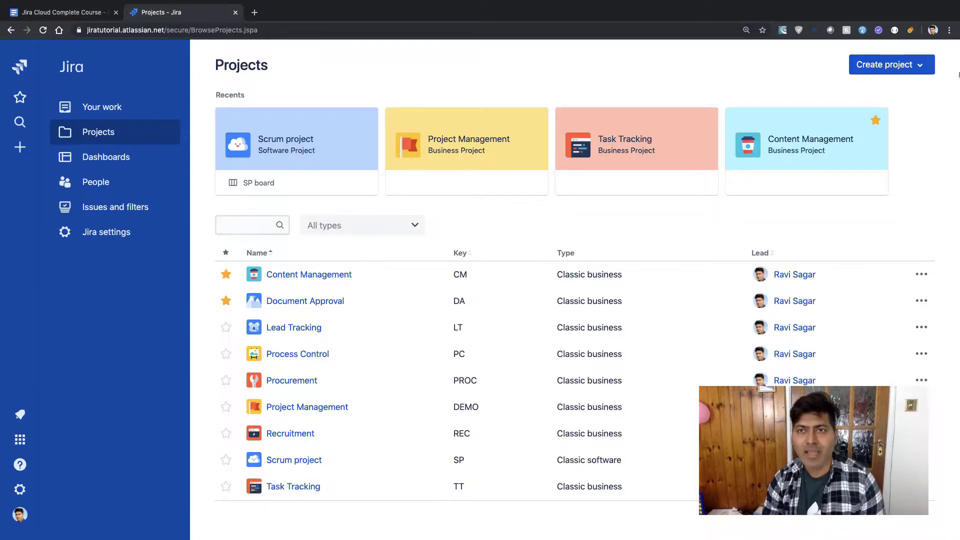
Create a classic software project named Kanban from the Kanban template
left_click(912, 65)
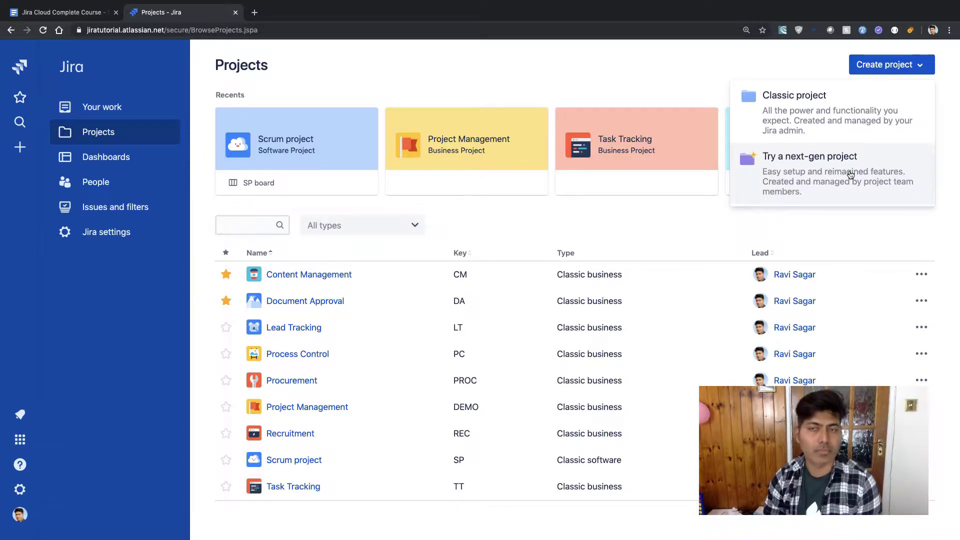
left_click(836, 117)
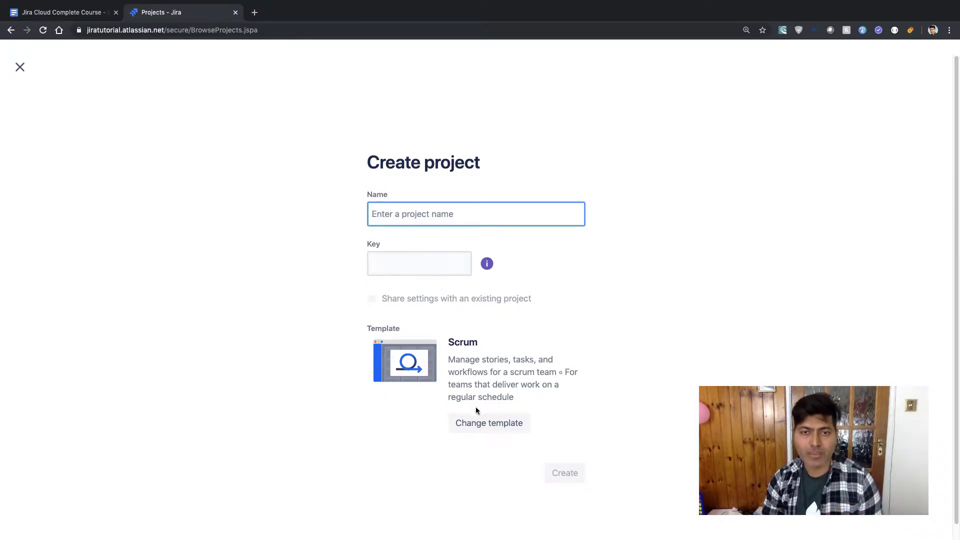
left_click(492, 425)
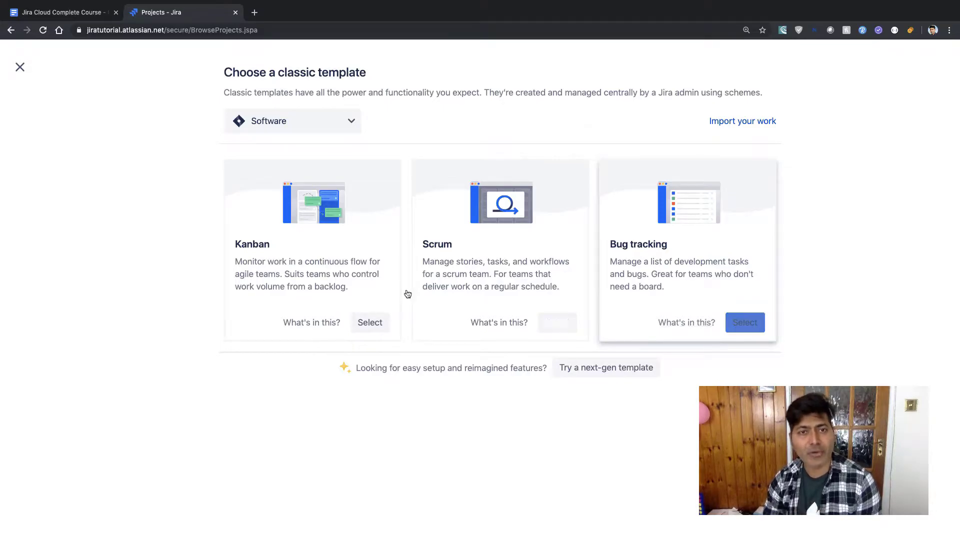
left_click(369, 322)
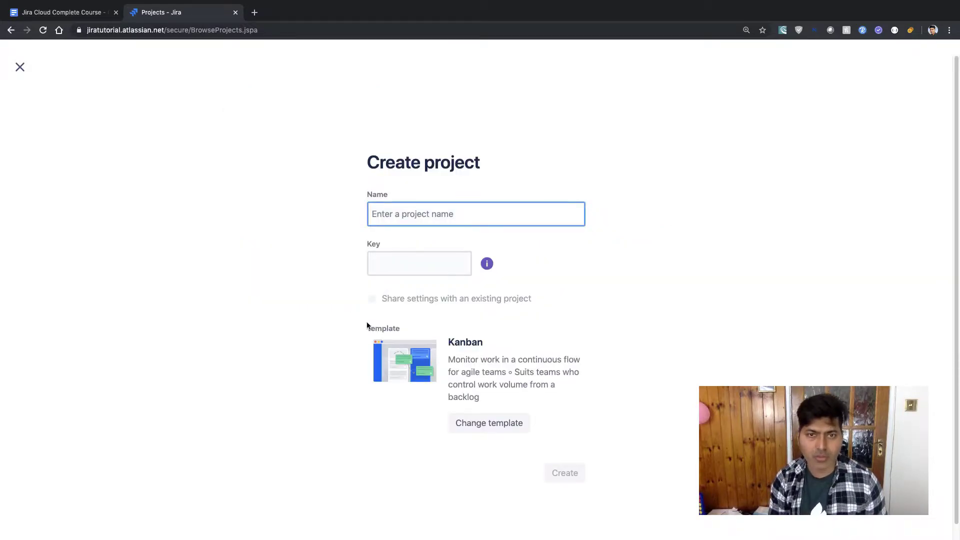
type("Kan")
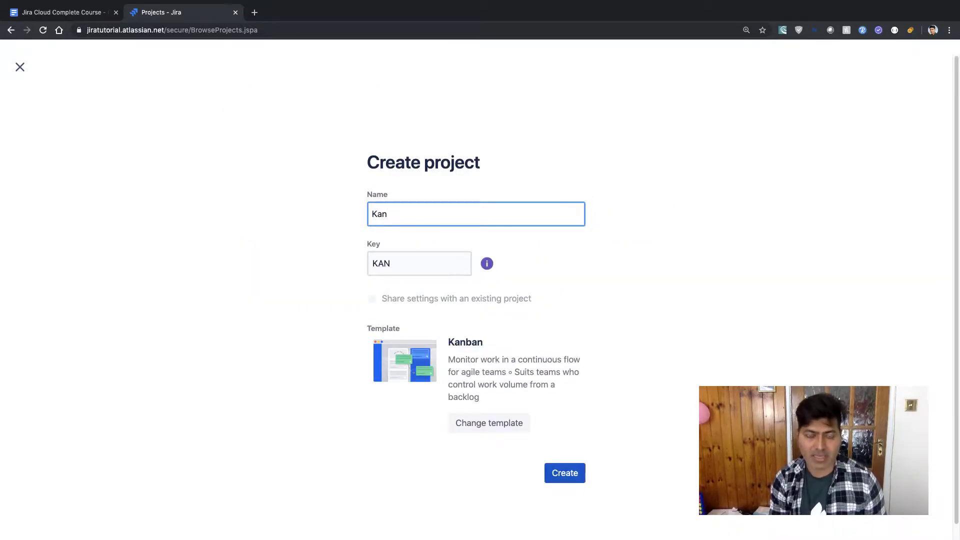
type("ba")
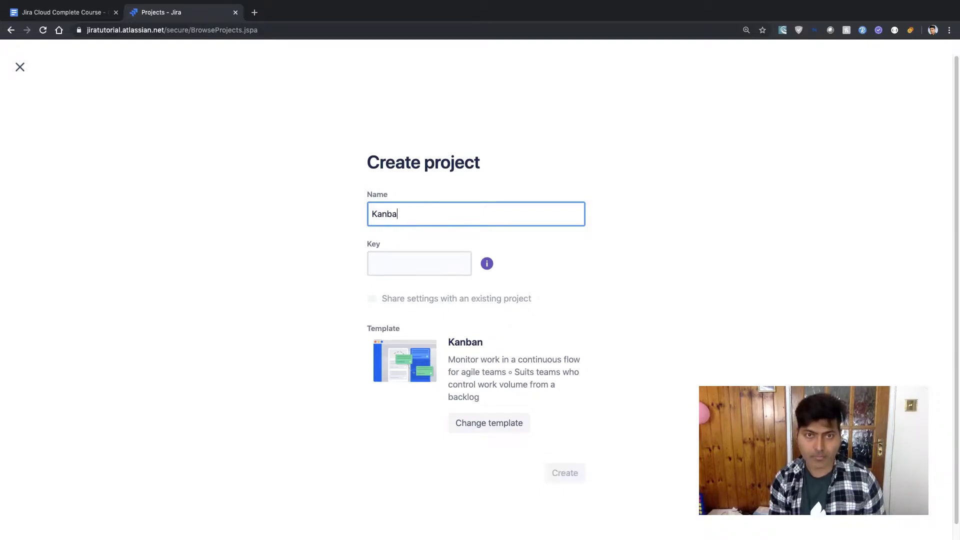
type("n")
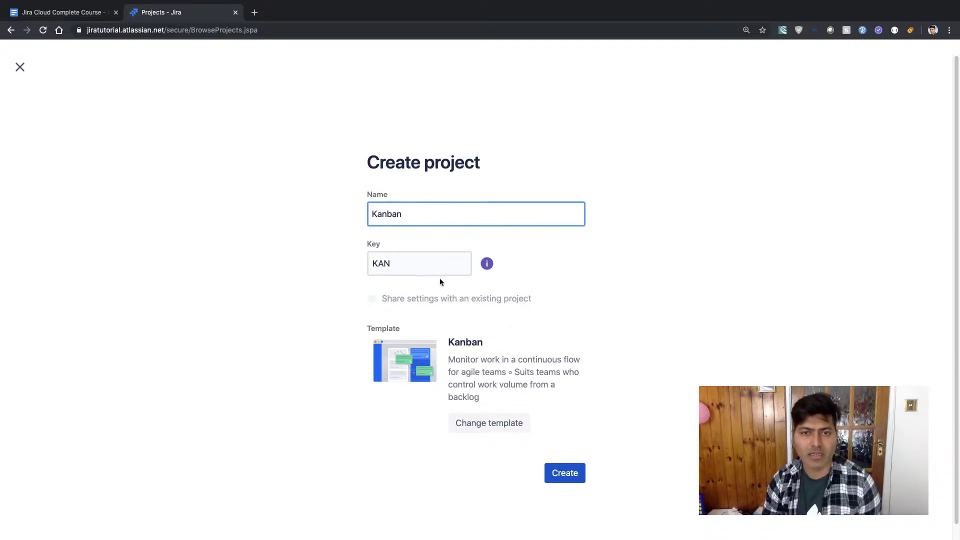
left_click(569, 474)
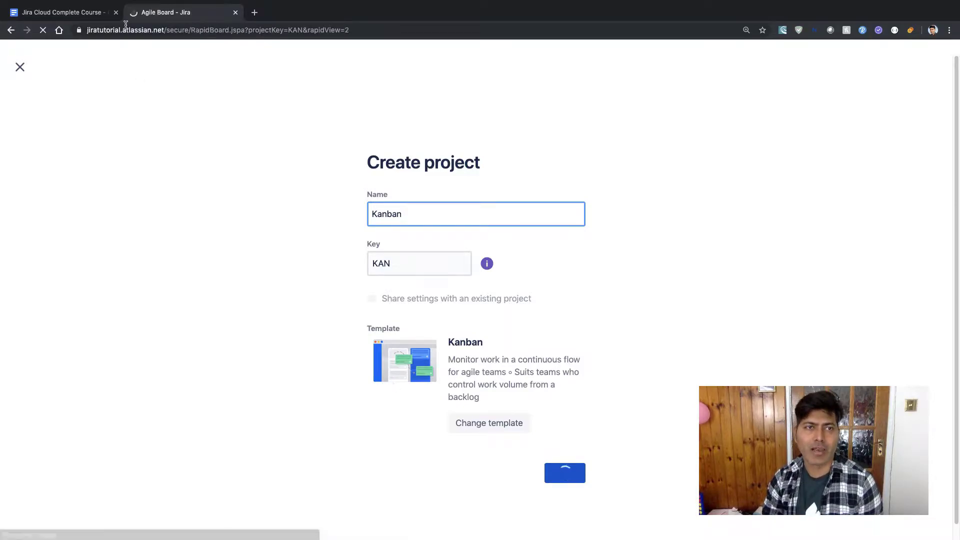
Close the Jira Cloud course document and bring up the Jira Projects page in a new browser tab
left_click(116, 12)
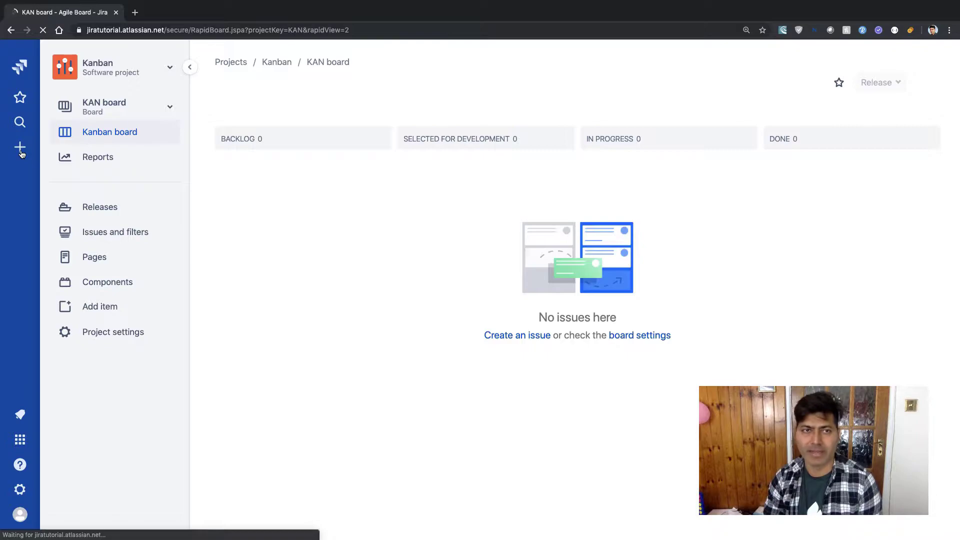
middle_click(19, 69)
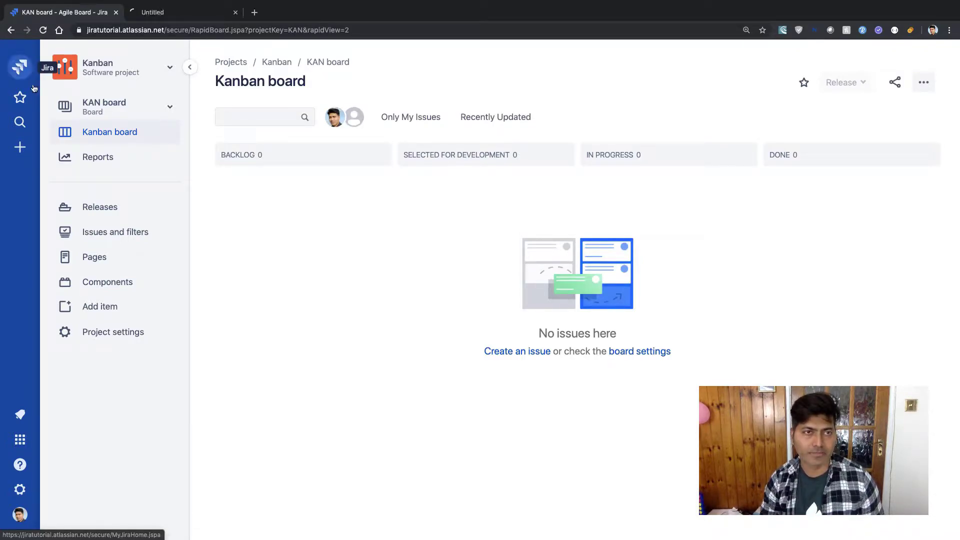
left_click(182, 14)
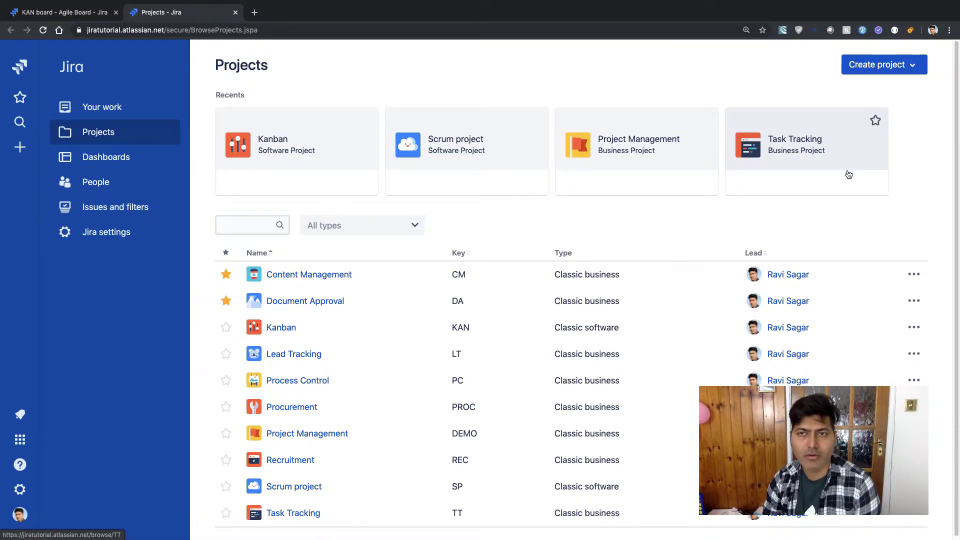
Create a classic software project named SCRUM from the Scrum template
left_click(912, 68)
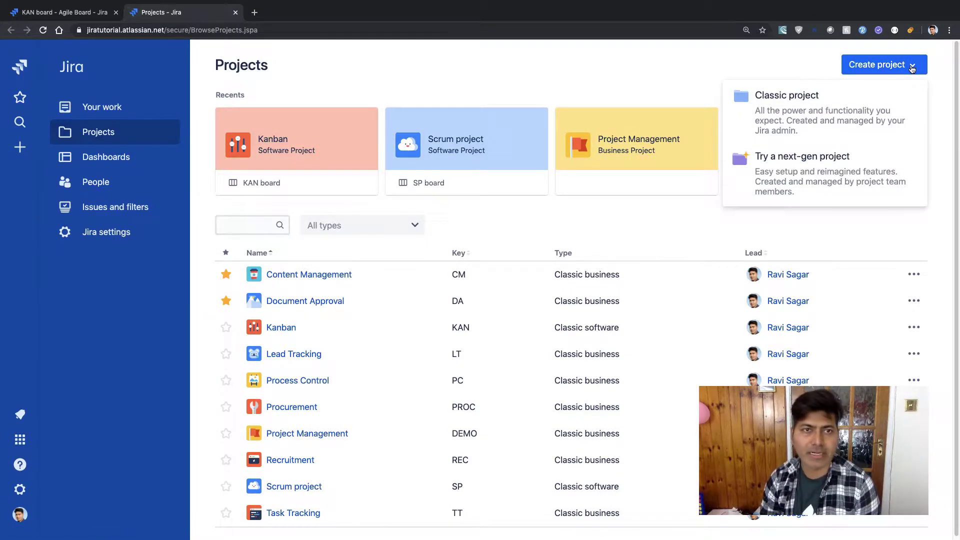
left_click(805, 110)
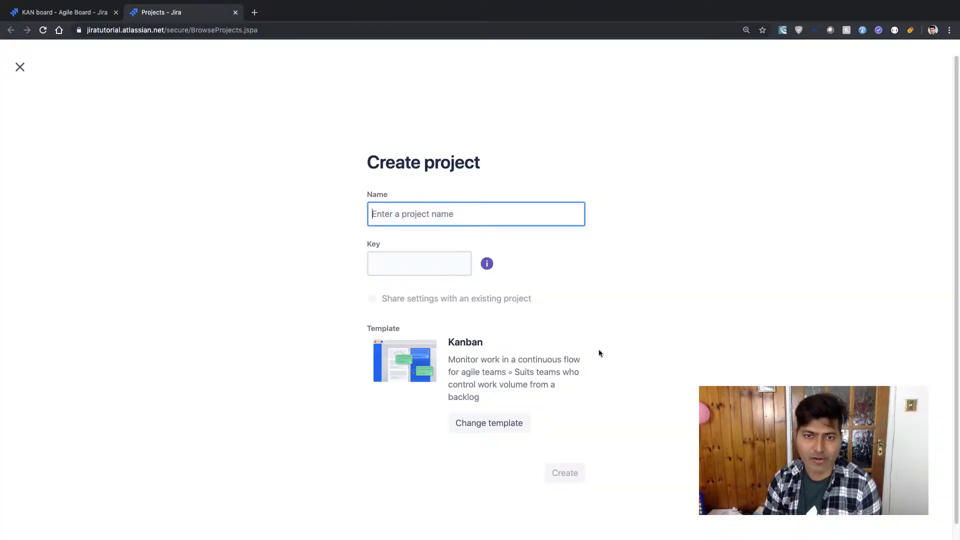
left_click(493, 428)
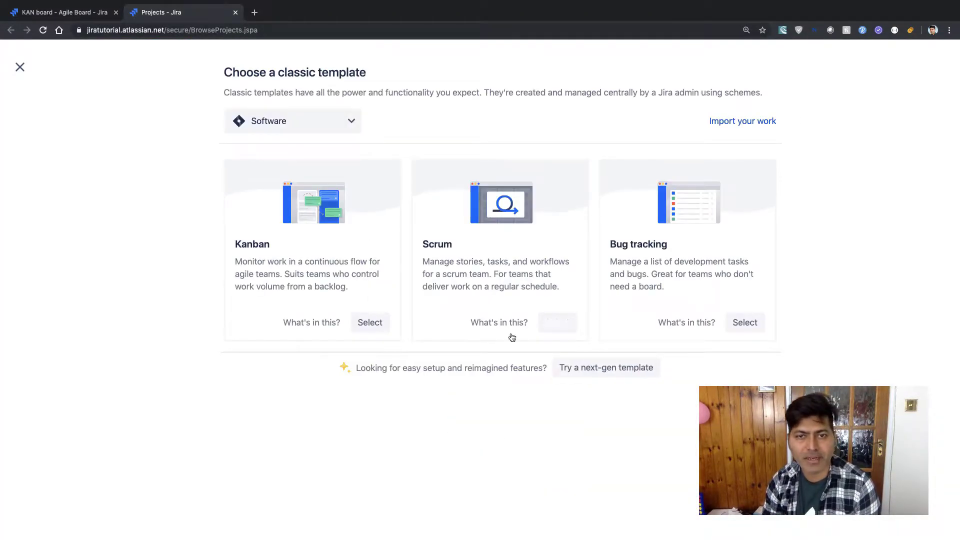
left_click(554, 325)
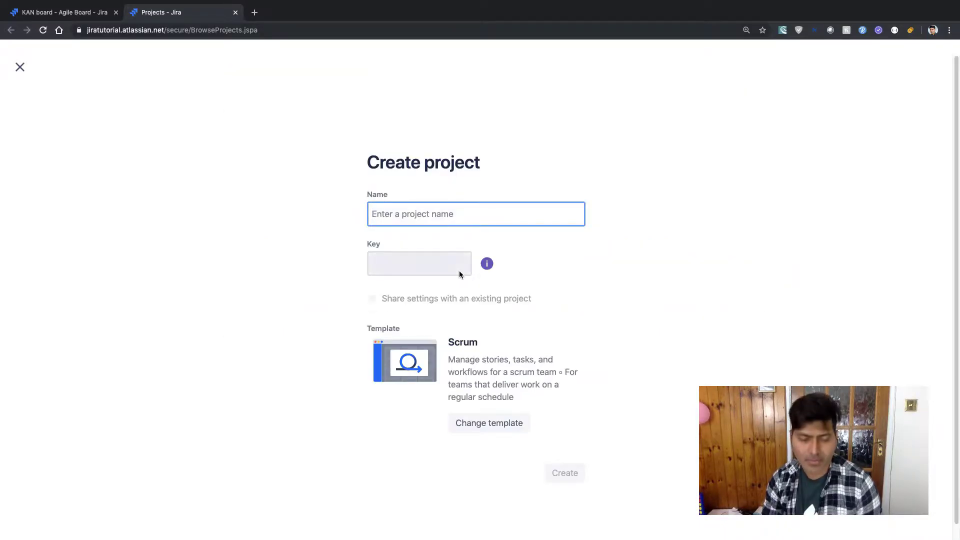
type("SCRUM")
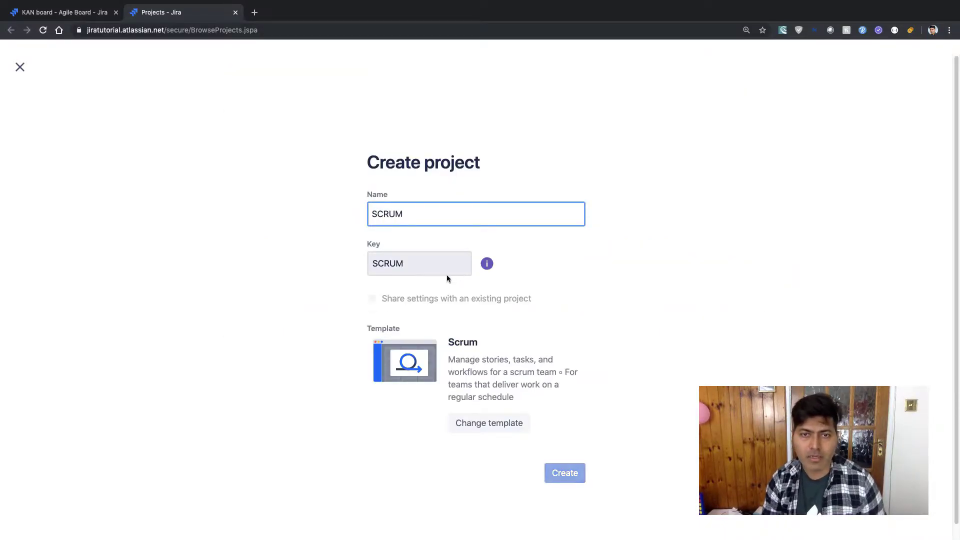
left_click(574, 476)
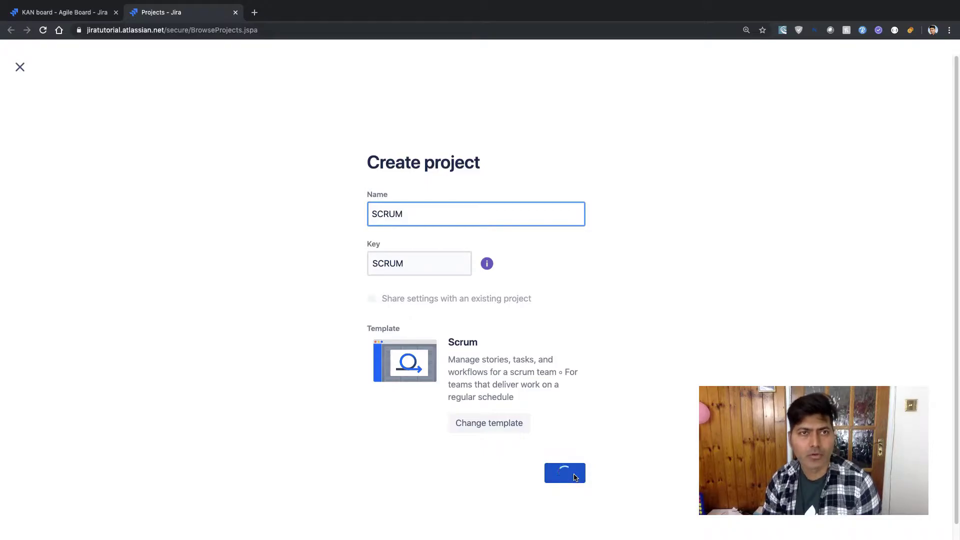
Open the Projects page in a separate tab from the Kanban project, view the new SCRUM backlog, and switch to the Projects page
left_click(58, 14)
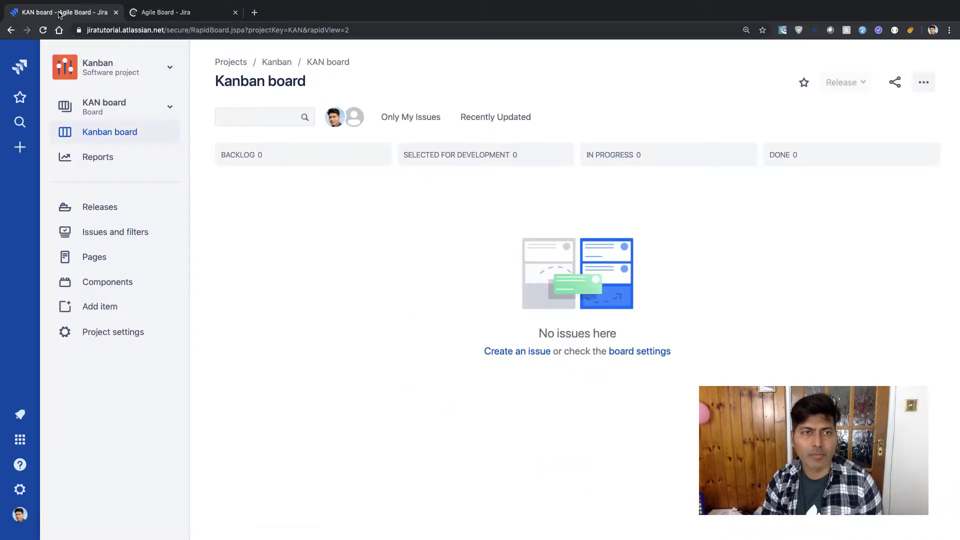
left_click(21, 70, "super")
left_click(156, 14)
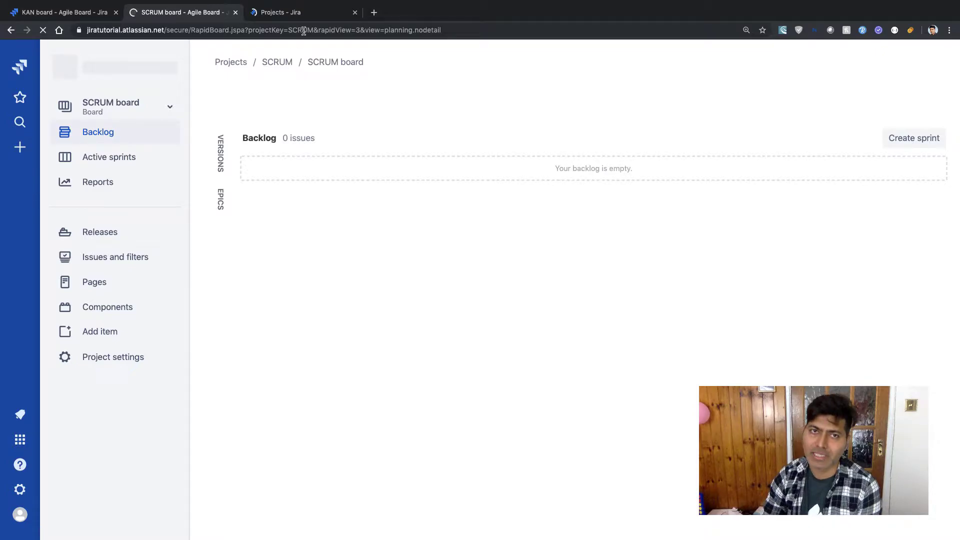
left_click(300, 14)
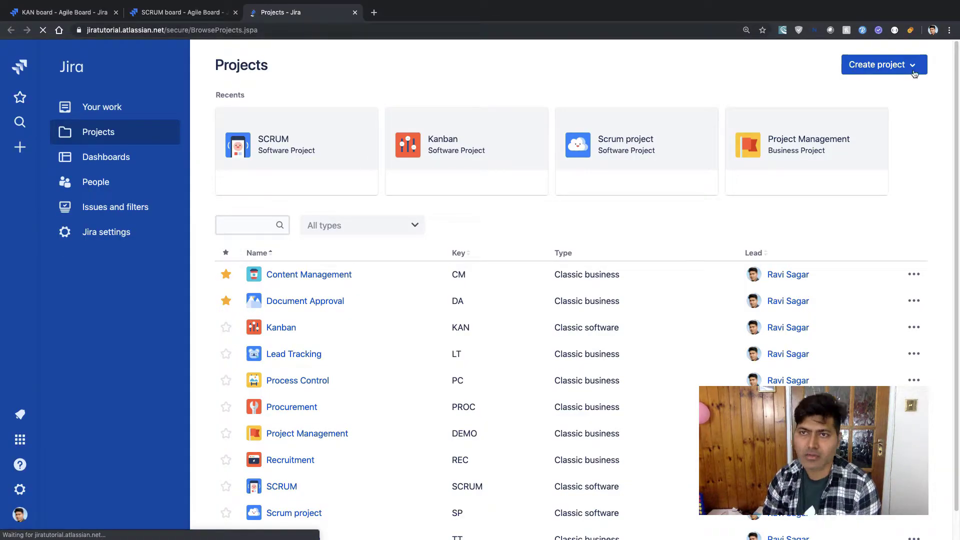
Create a classic software project named Bug Tracking from the Bug tracking template
left_click(858, 69)
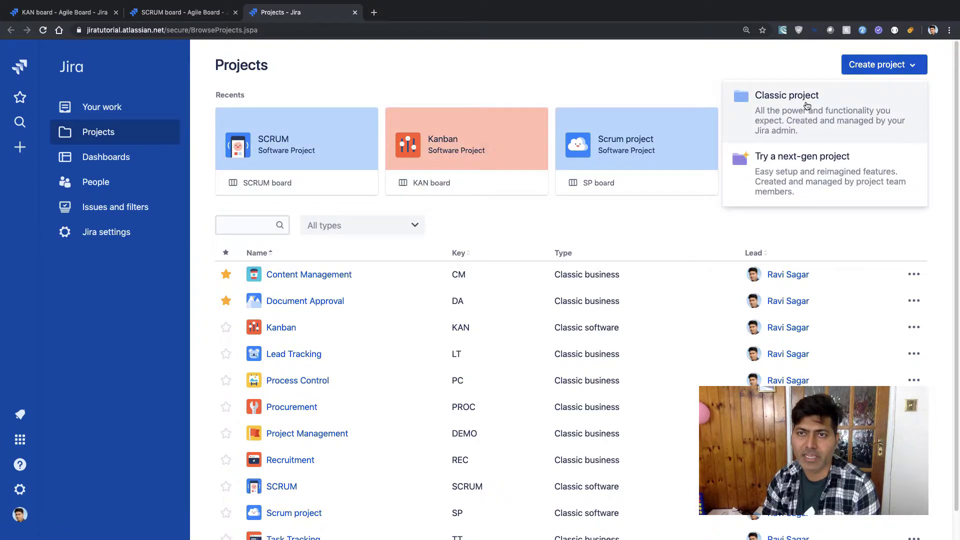
left_click(805, 101)
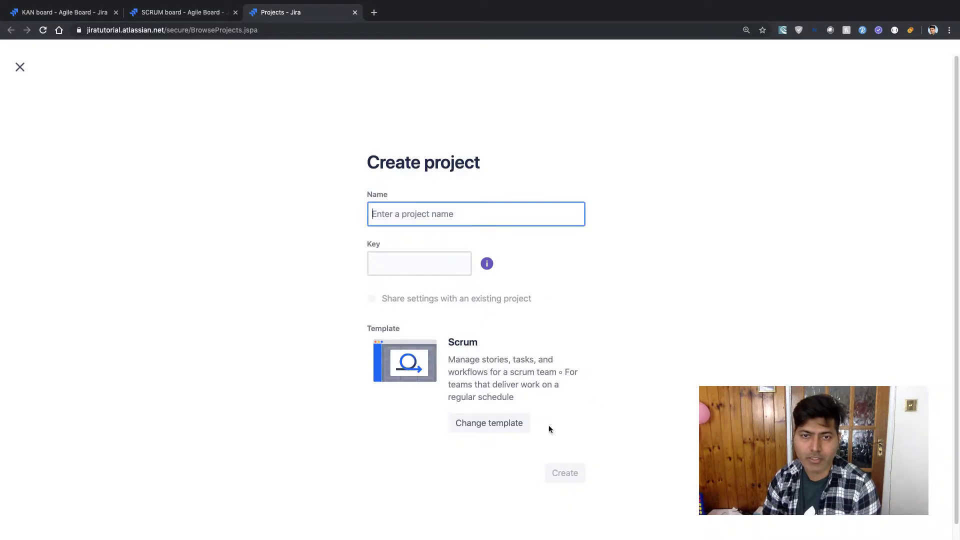
left_click(499, 423)
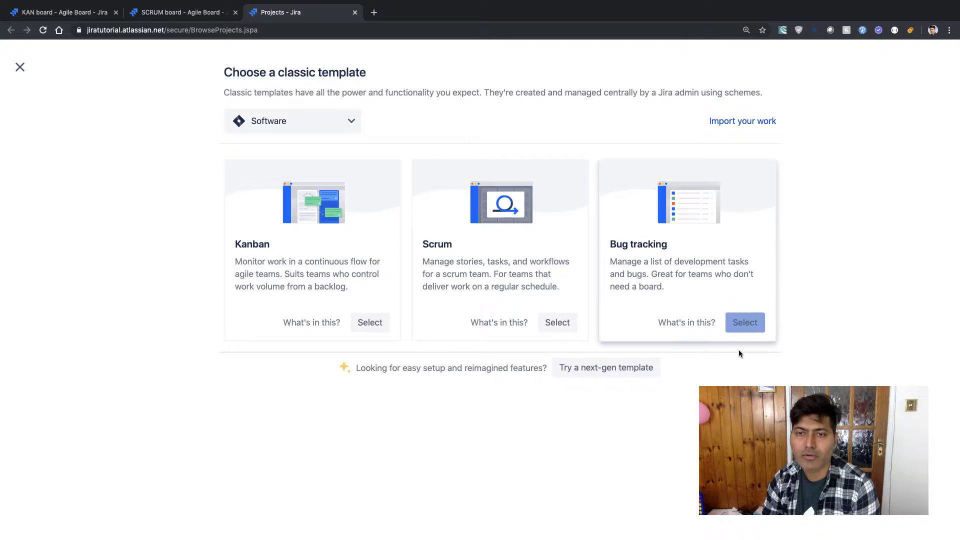
left_click(744, 322)
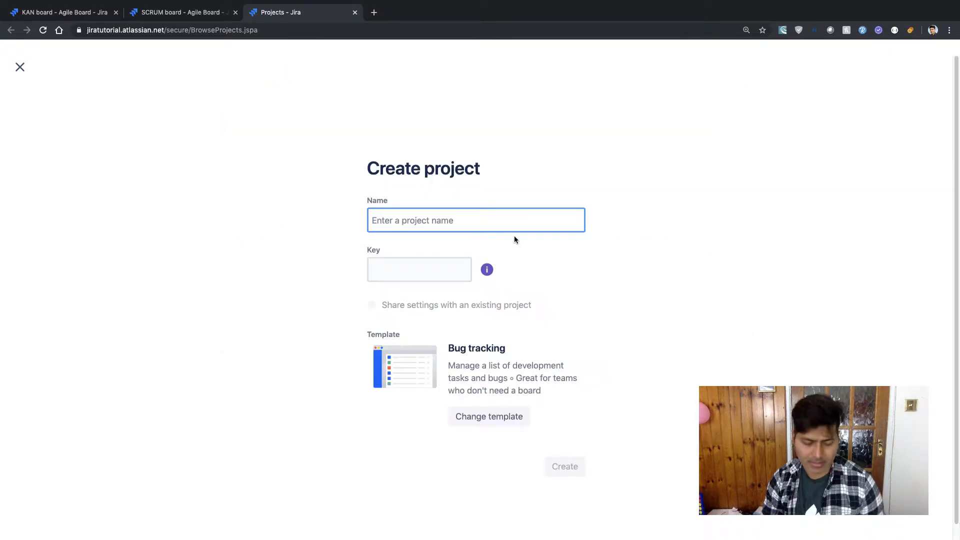
type("BU")
key("BackSpace")
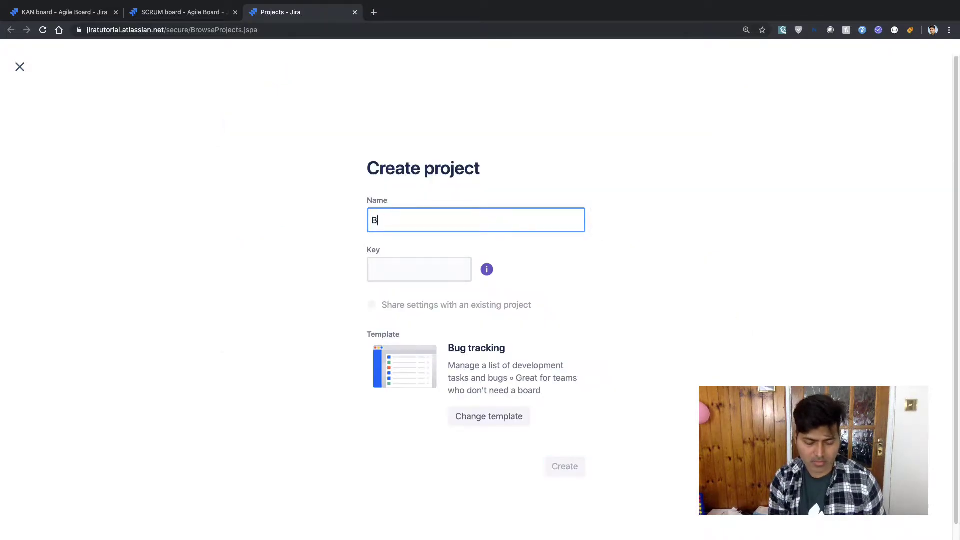
type("ug Tracking")
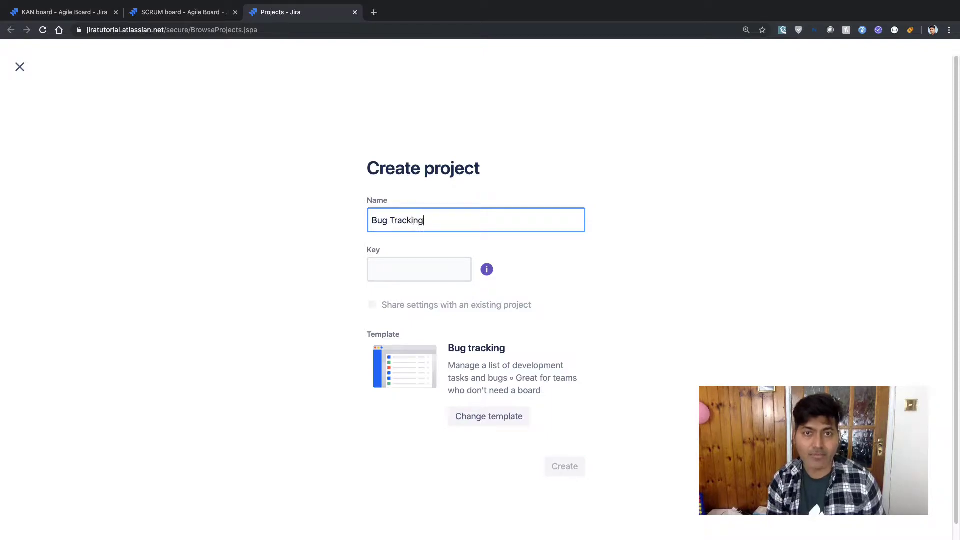
left_click(567, 466)
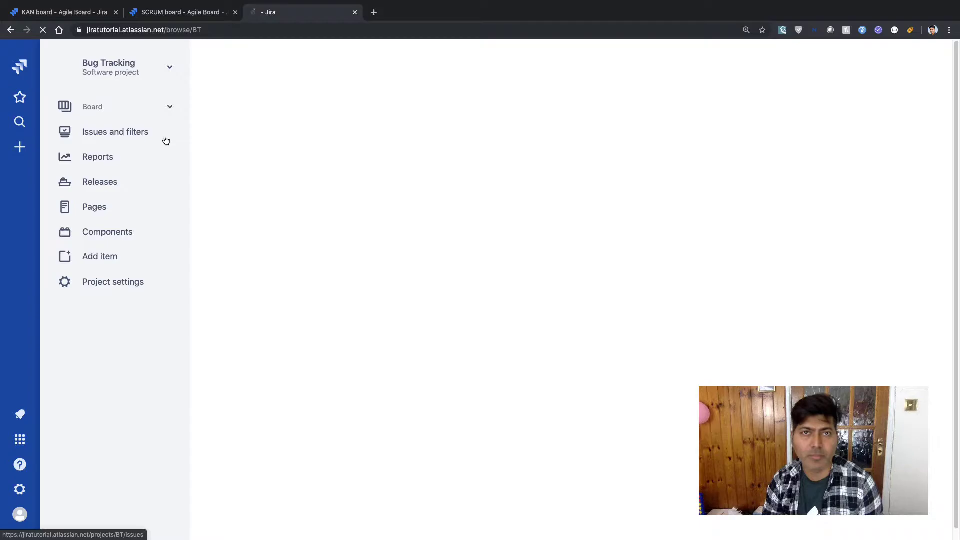
Return to the Kanban project and open the Projects page from it in another new tab
left_click(44, 15)
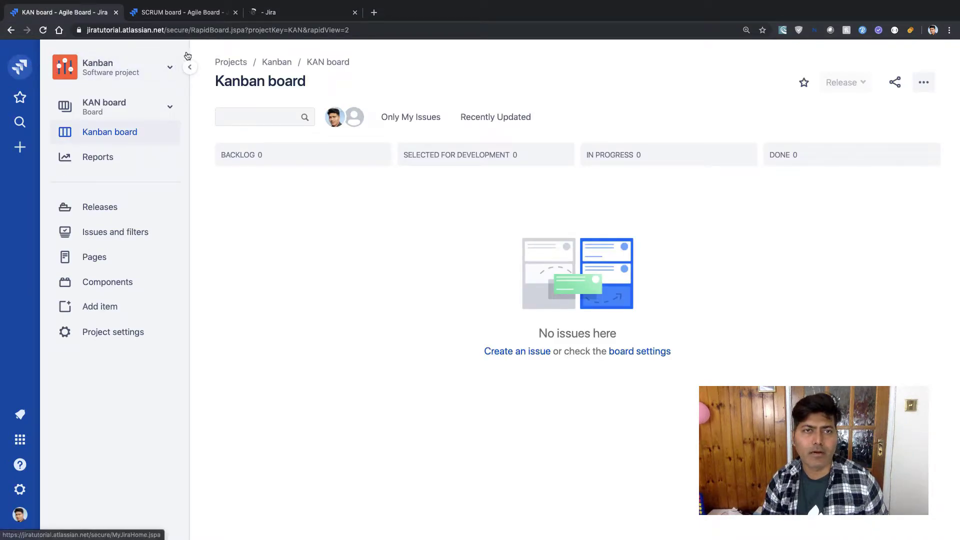
left_click(22, 70, "super")
left_click(401, 15)
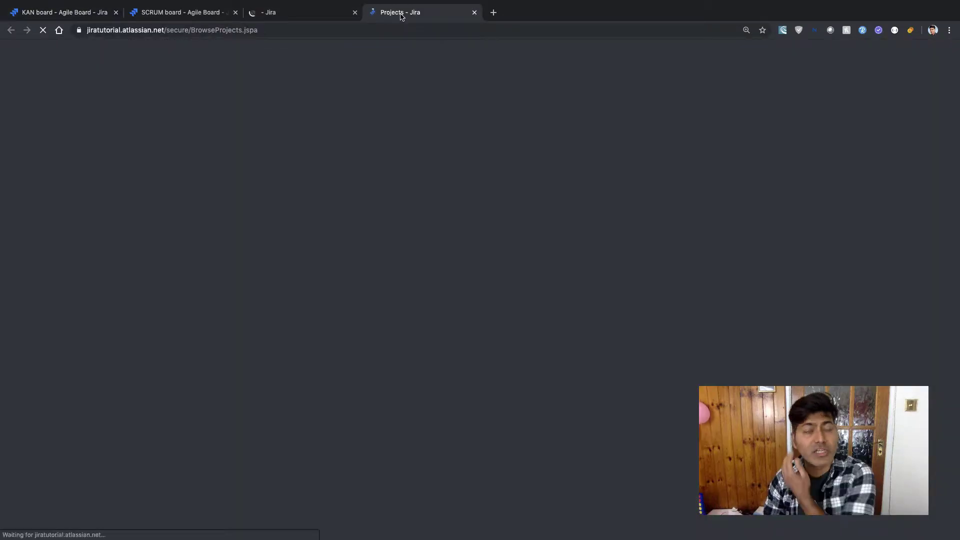
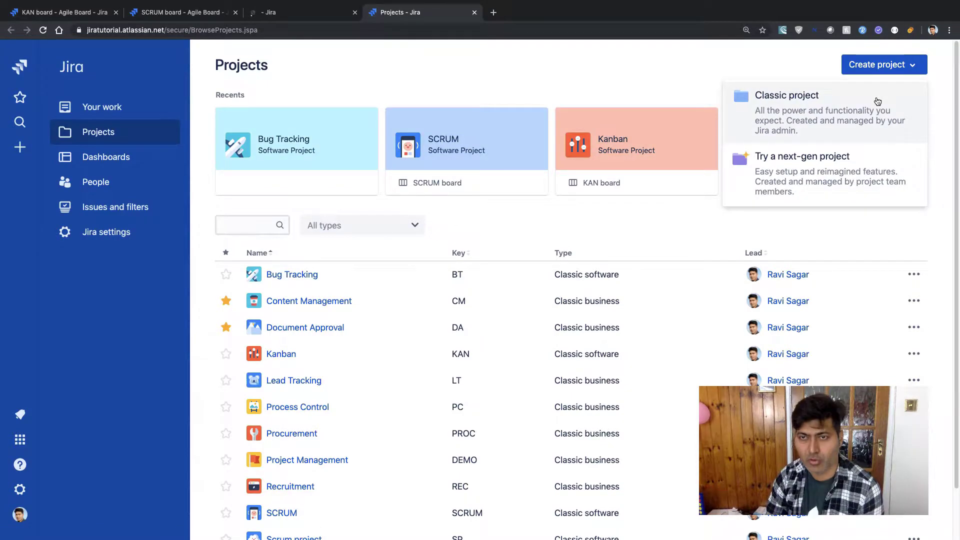
Start a new classic project, change its template category to Service desk, and look through the available service desk templates
left_click(859, 120)
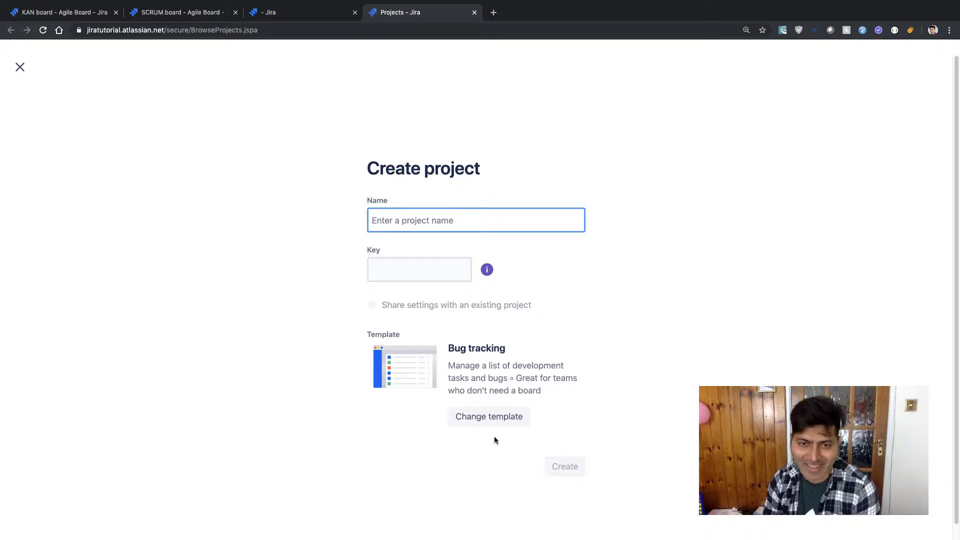
left_click(485, 416)
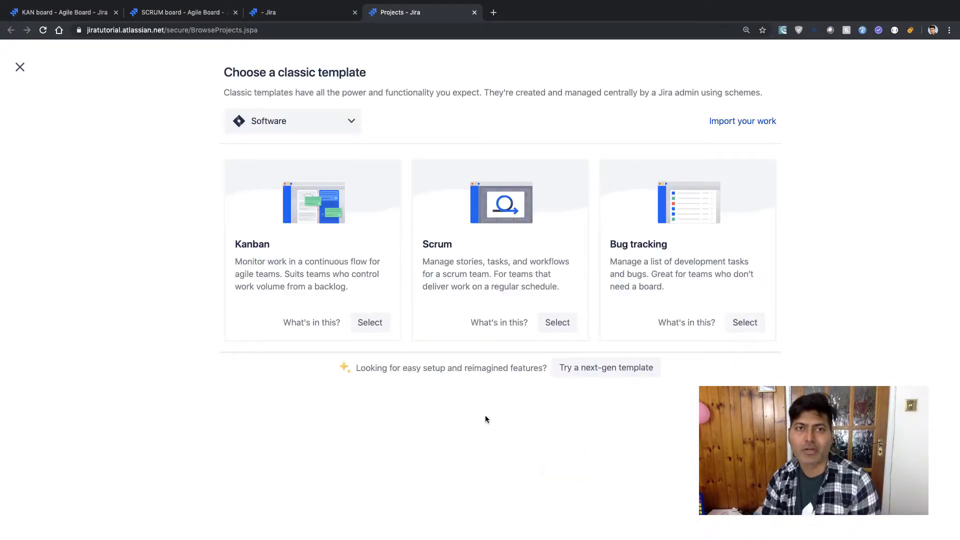
left_click(349, 125)
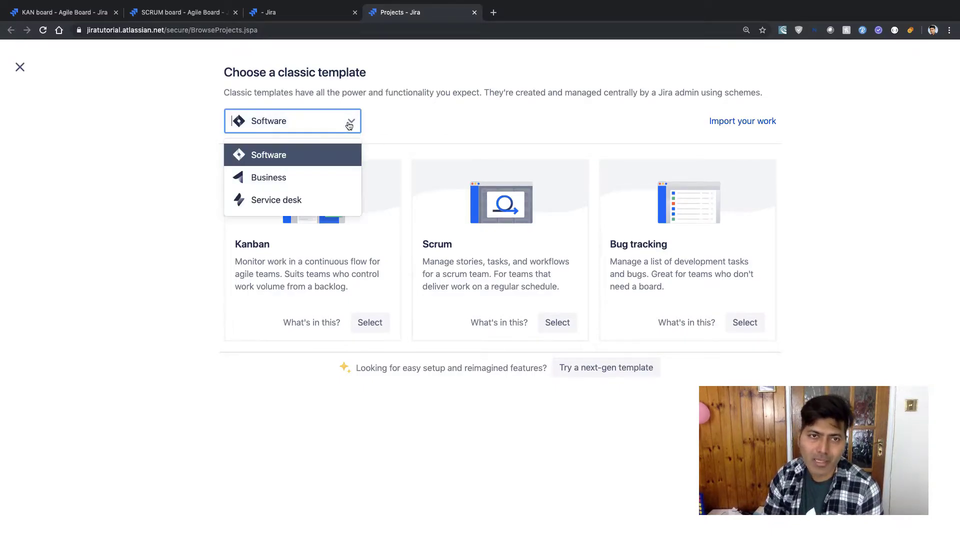
left_click(279, 199)
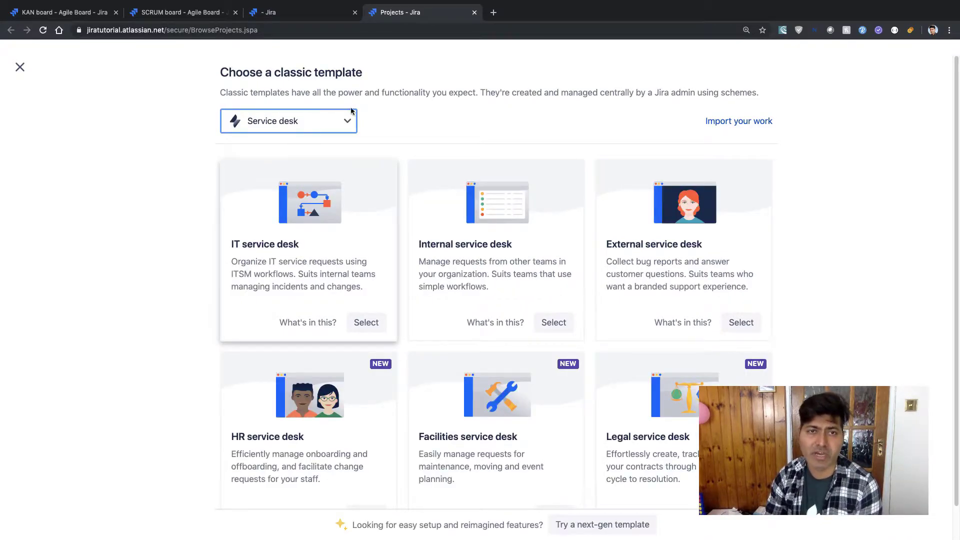
left_click(349, 124)
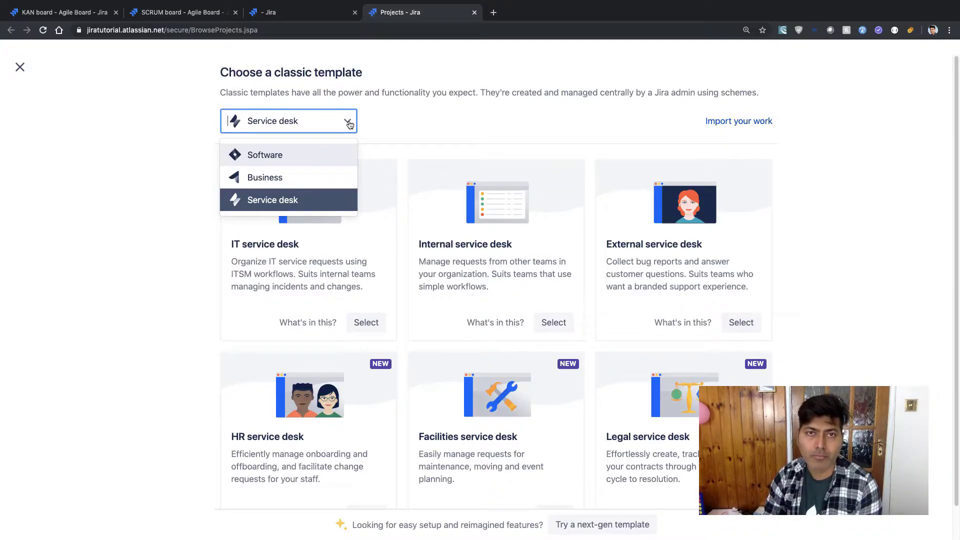
left_click(506, 121)
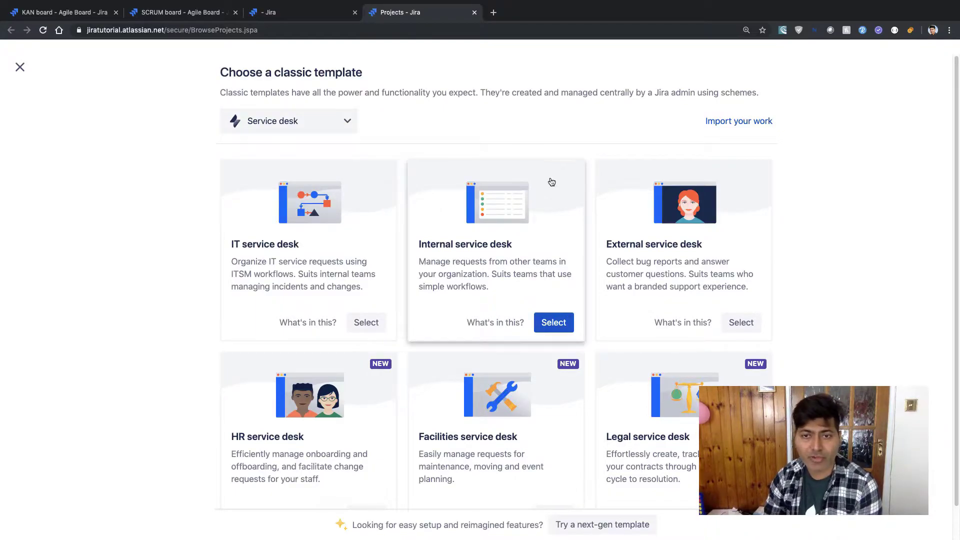
scroll(592, 254, "down", 1)
scroll(591, 255, "down", 1)
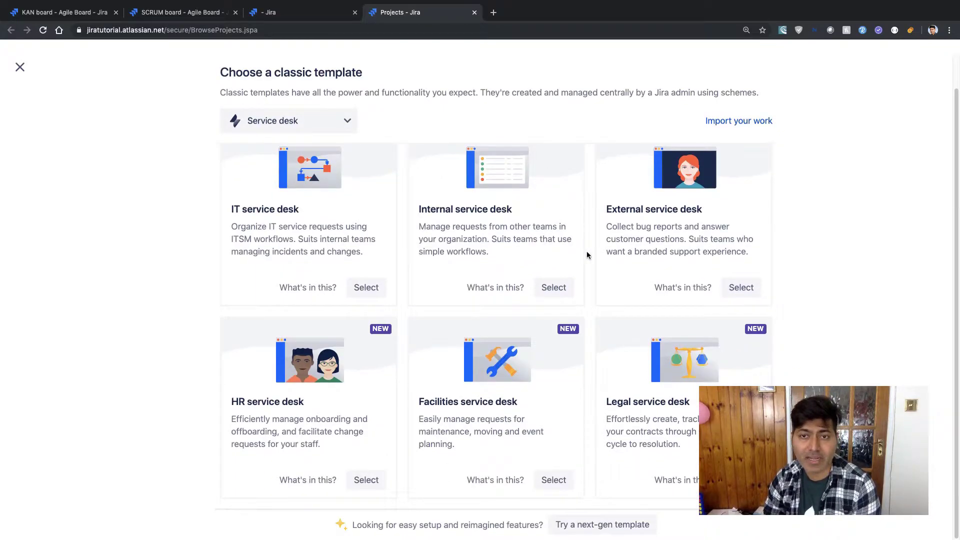
scroll(447, 357, "up", 1)
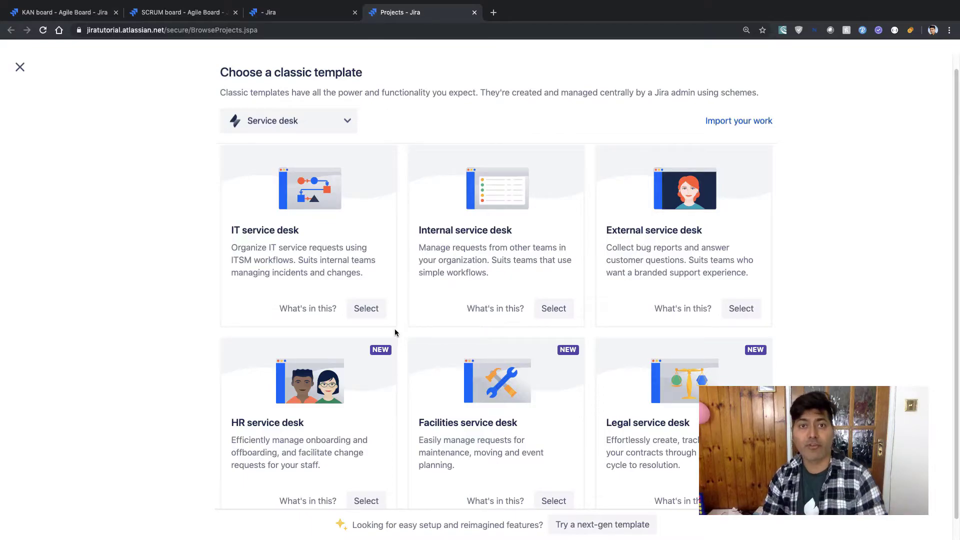
Create a project named IT Service Desk from the IT service desk template
left_click(366, 308)
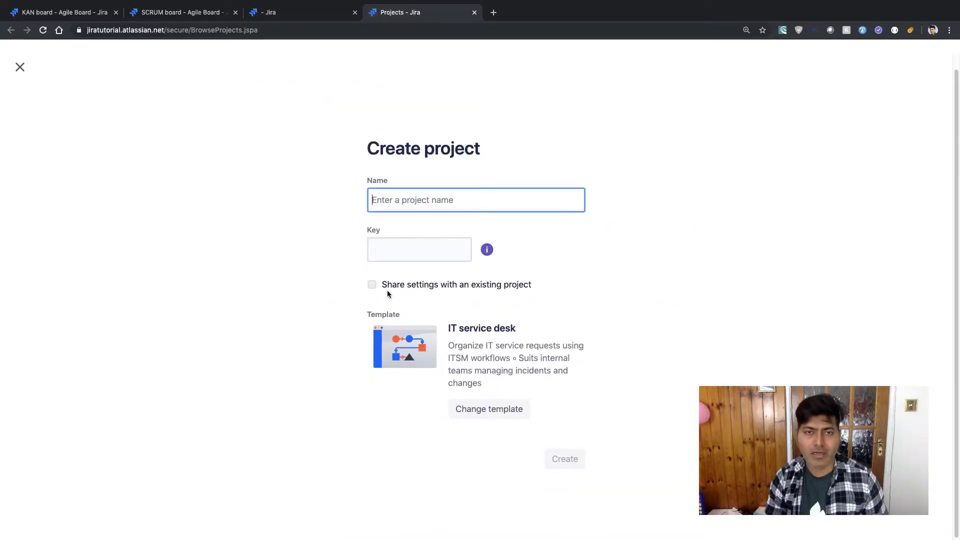
type("IT Service ")
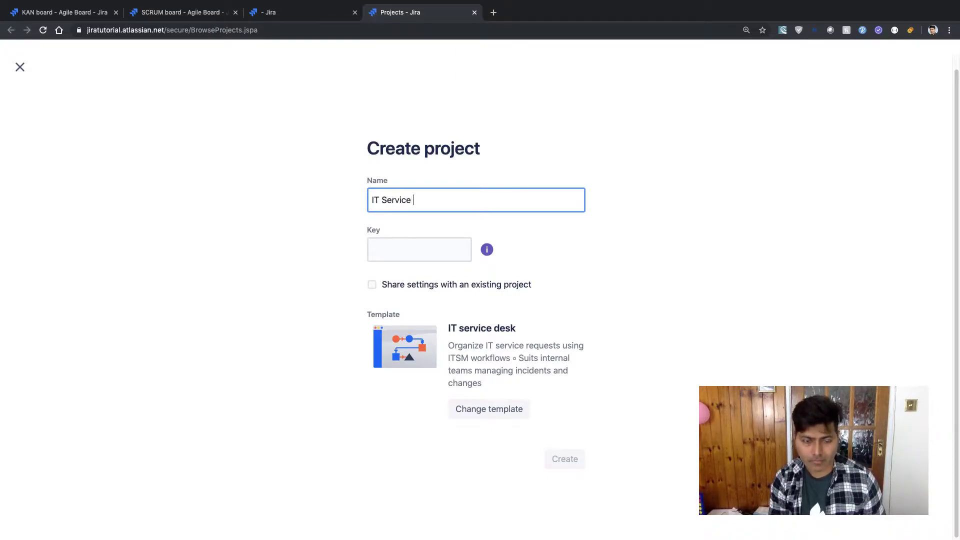
type("Desk")
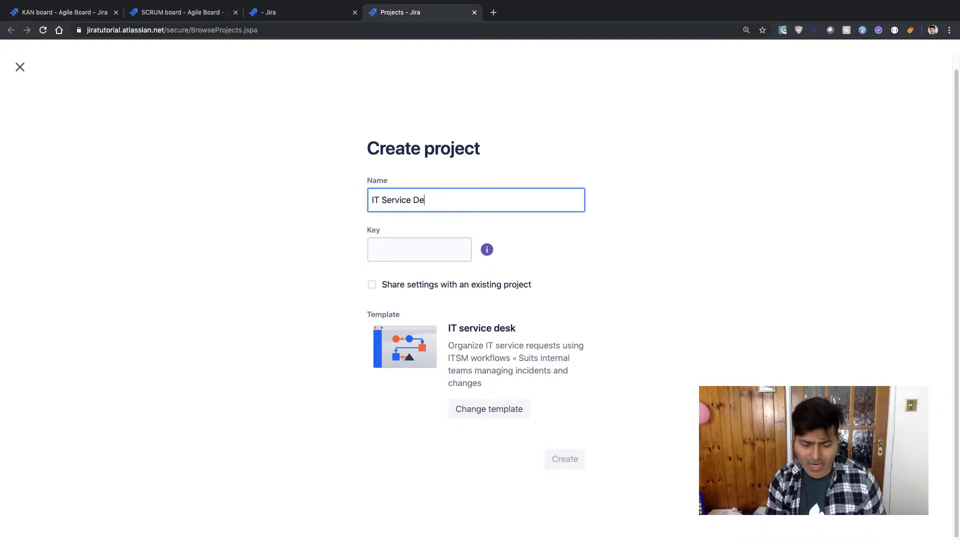
left_click(570, 460)
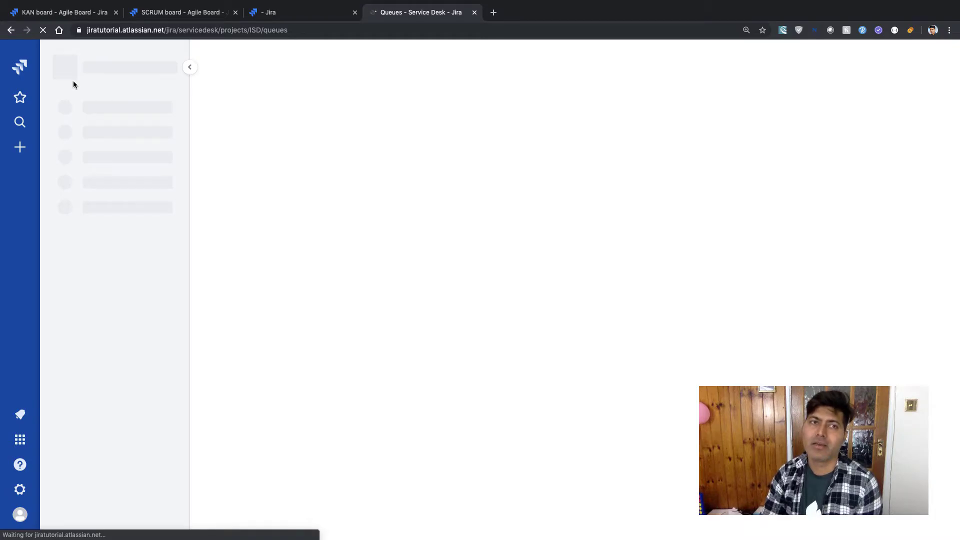
From the Kanban board, create a Task with the summary Task 1 in the IT Service Desk project, enabling creation of another issue
left_click(50, 16)
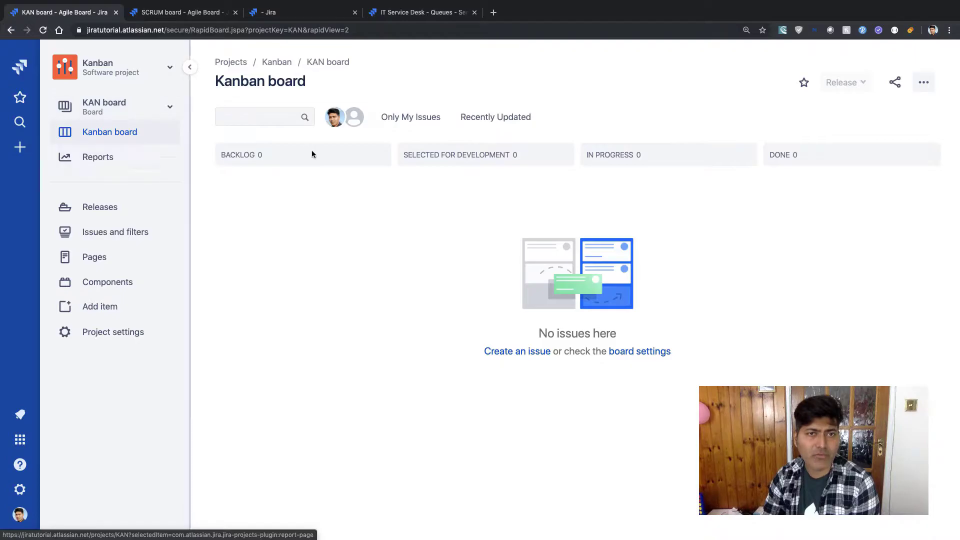
left_click(530, 353)
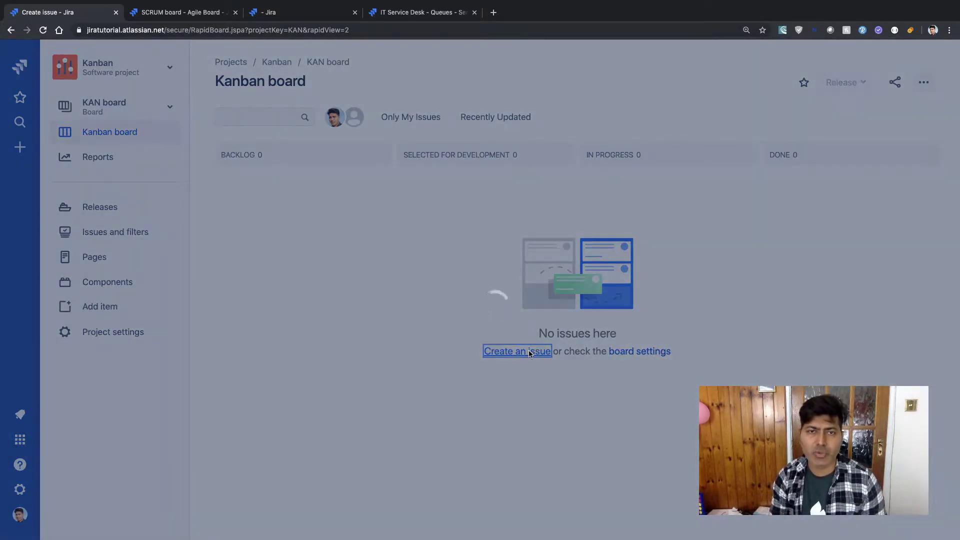
type("Task 1")
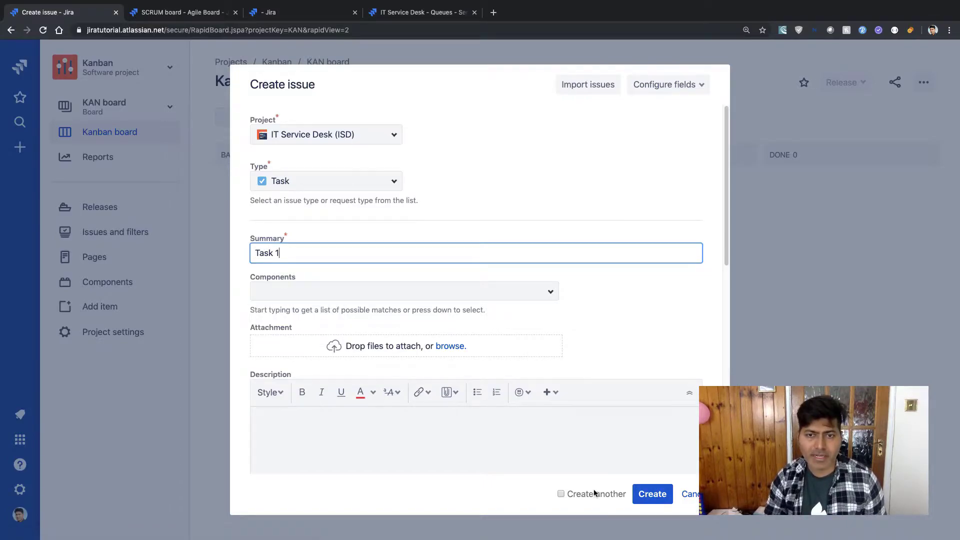
left_click(561, 494)
left_click(651, 497)
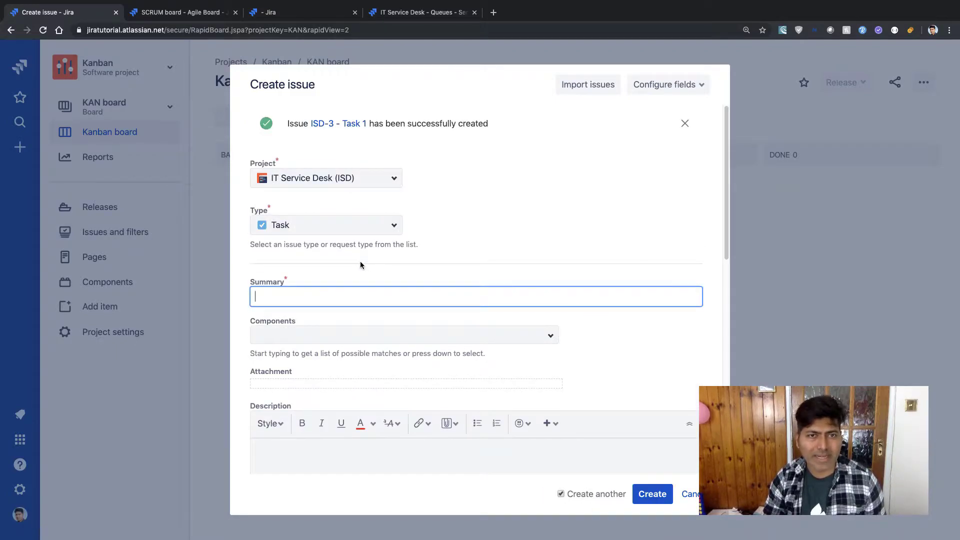
Check the IT Service Desk request types, switch the project to Kanban (KAN), and create a Story with the summary Story 1
left_click(394, 226)
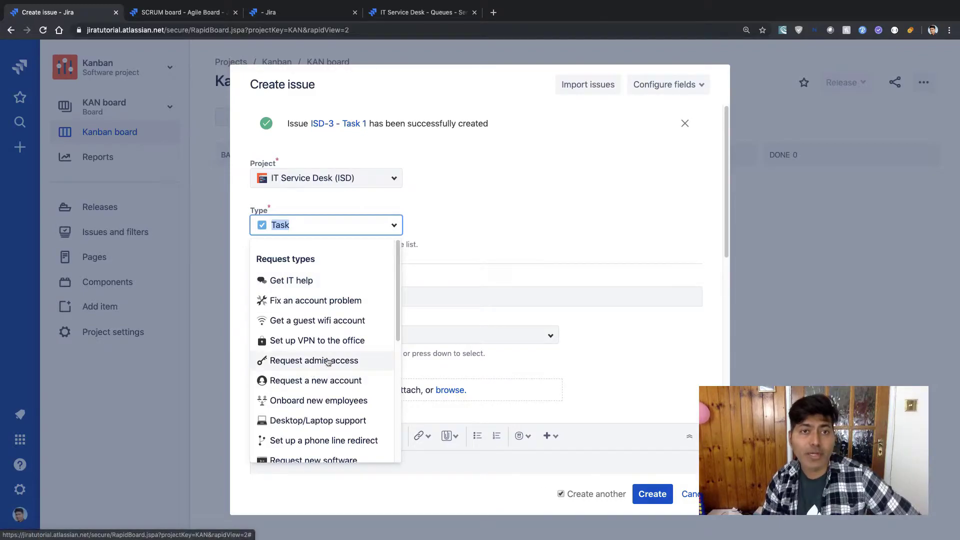
left_click(456, 183)
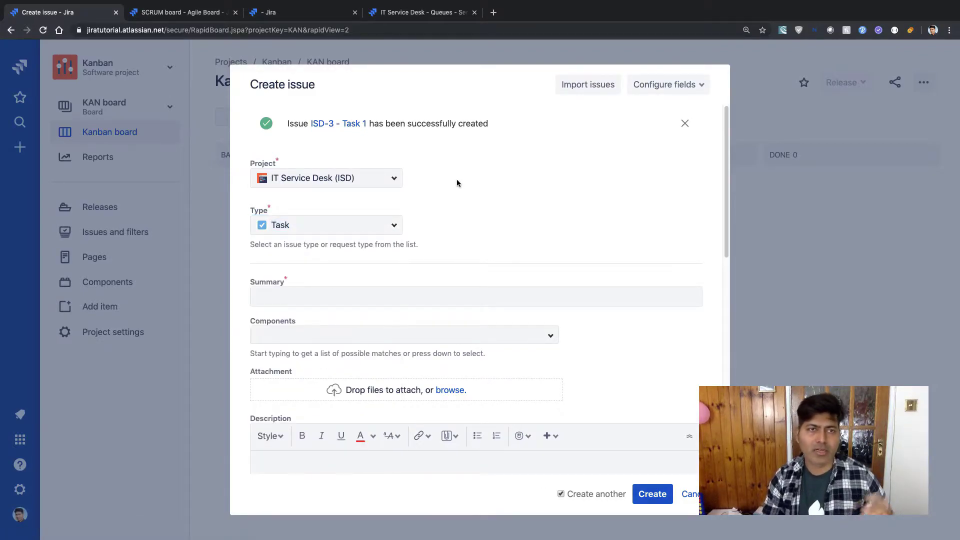
left_click(394, 179)
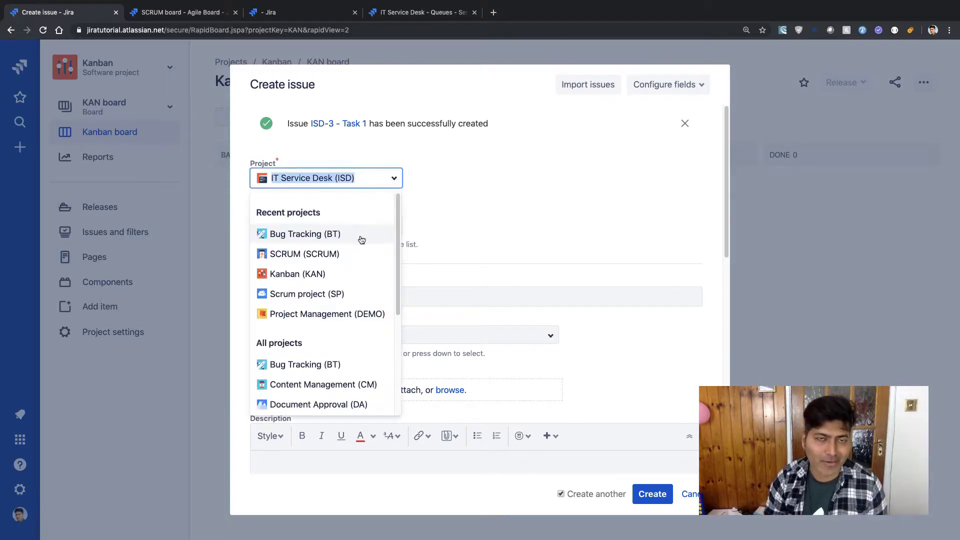
left_click(297, 274)
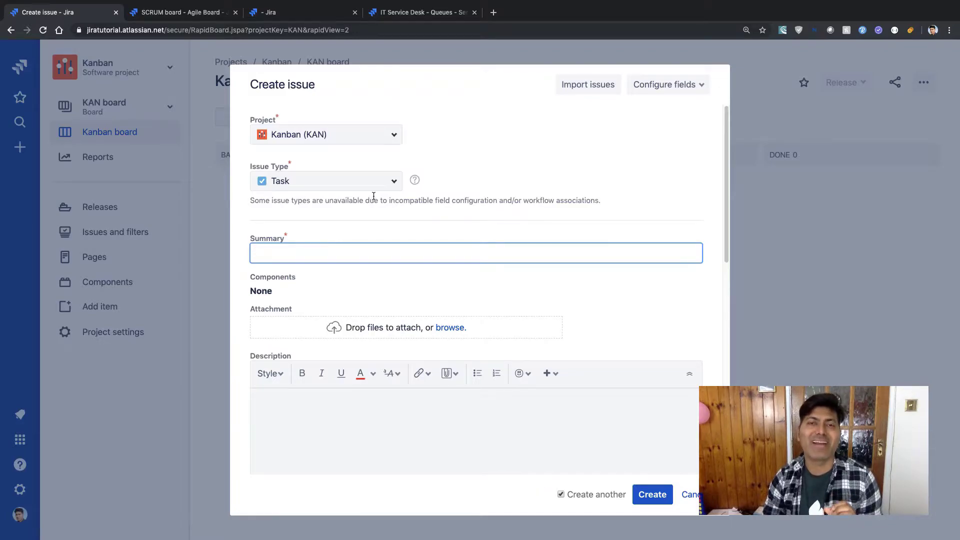
left_click(395, 184)
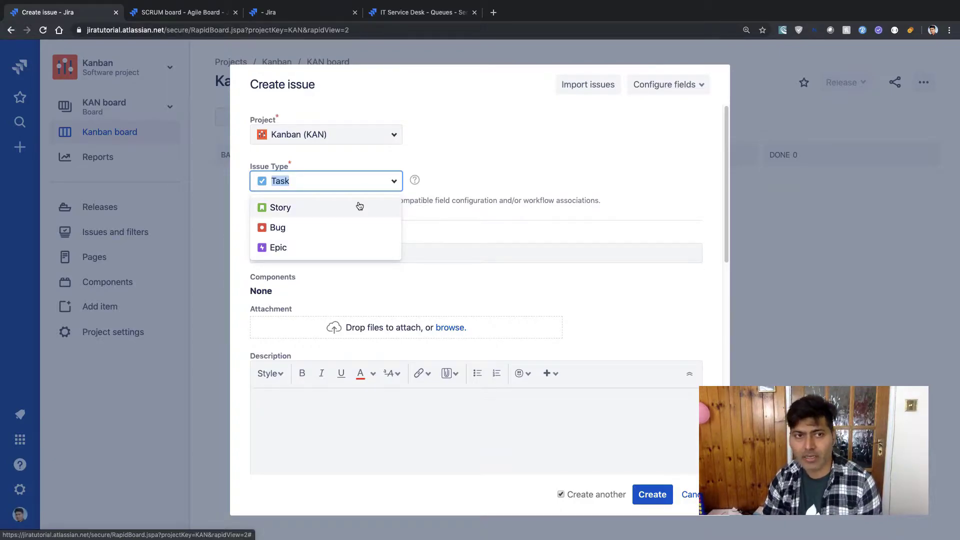
left_click(300, 212)
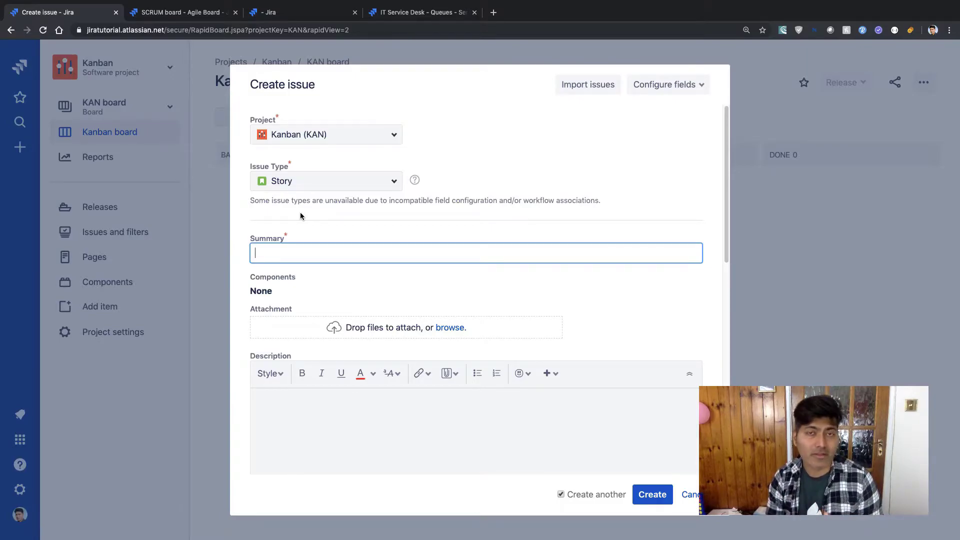
type("Story 1")
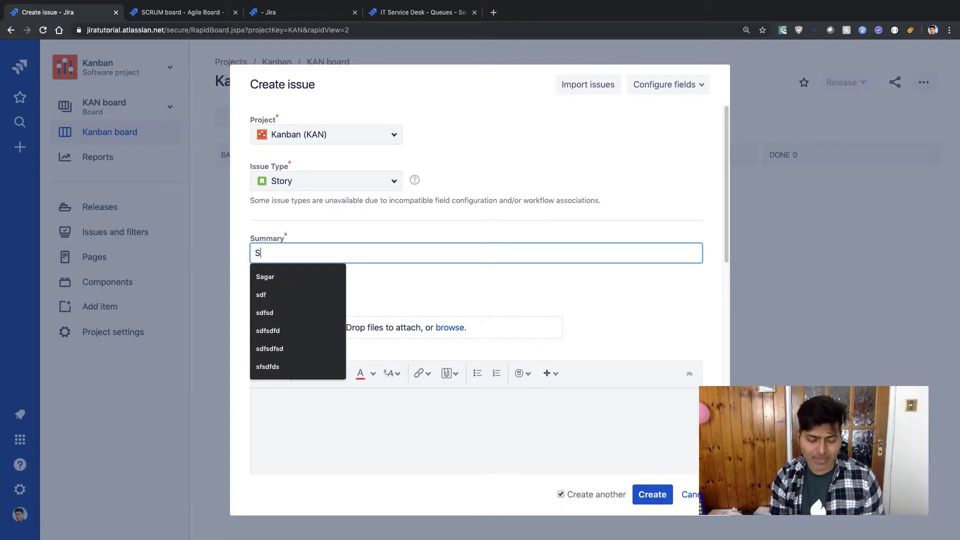
left_click(669, 499)
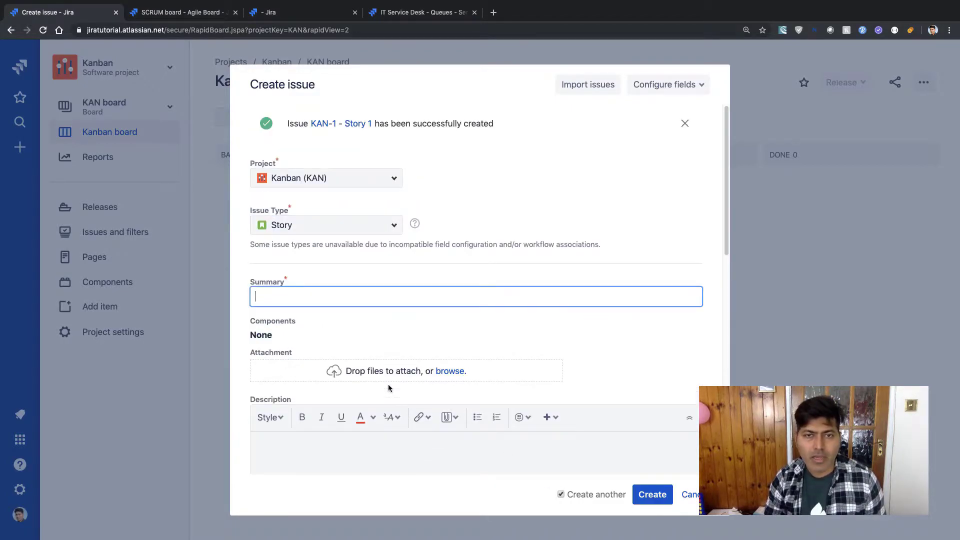
Create a Kanban story with the summary Story 2, reviewing the remaining issue fields and the Epic Link options and leaving them unset
type("Store")
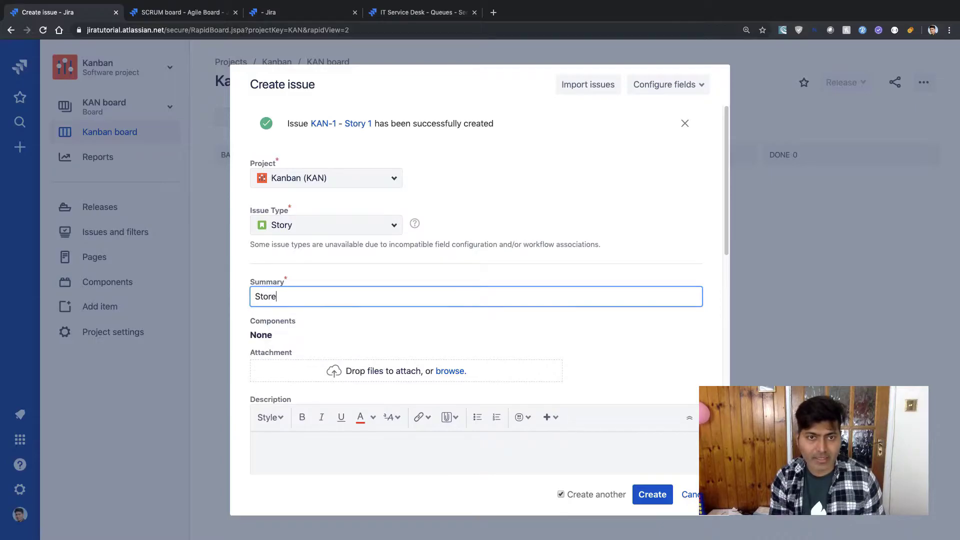
key("BackSpace")
type("y 2")
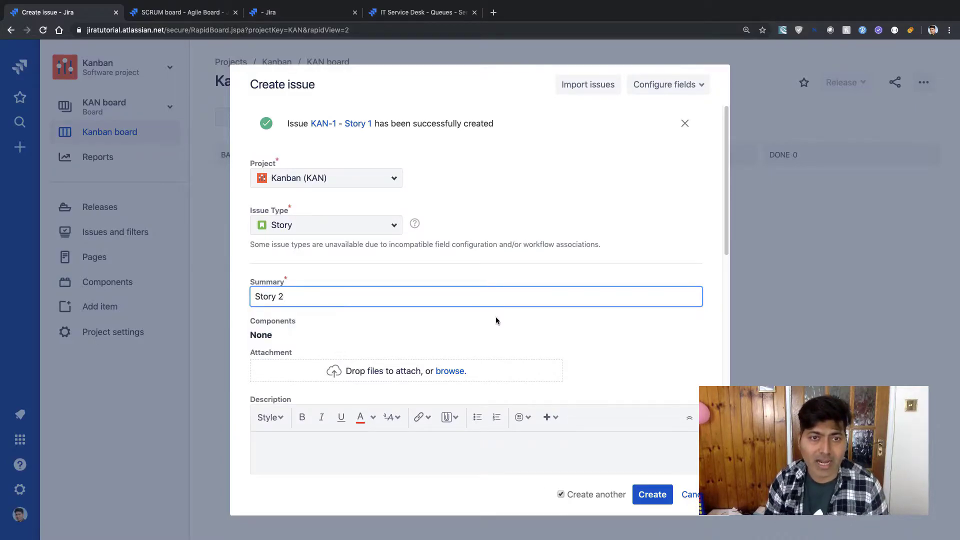
scroll(498, 322, "down", 3)
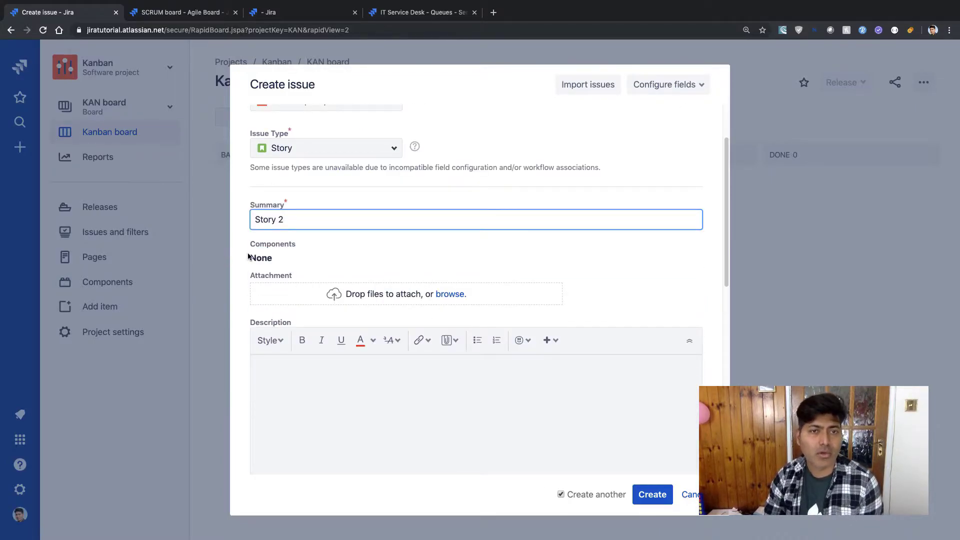
scroll(275, 268, "down", 5)
scroll(324, 311, "down", 5)
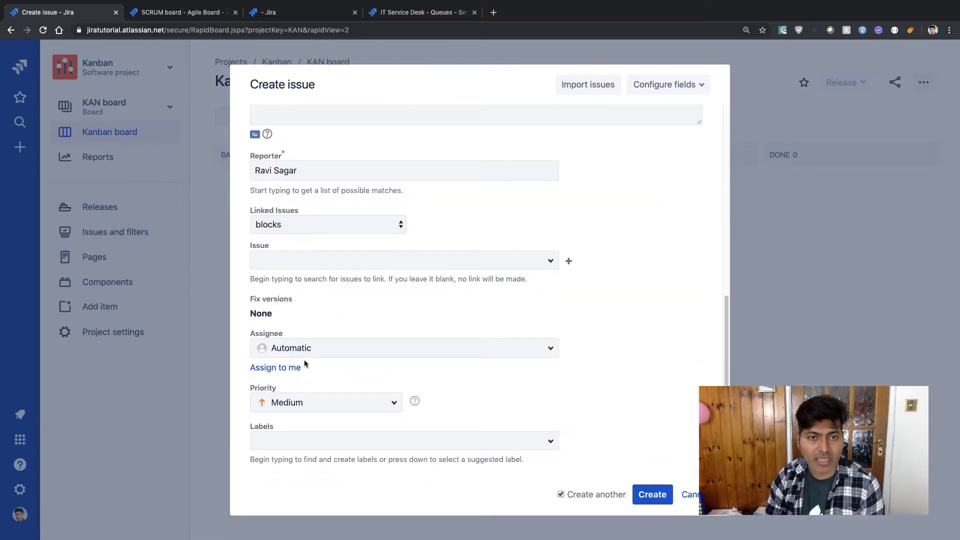
scroll(306, 363, "down", 2)
left_click(550, 427)
left_click(578, 423)
left_click(550, 427)
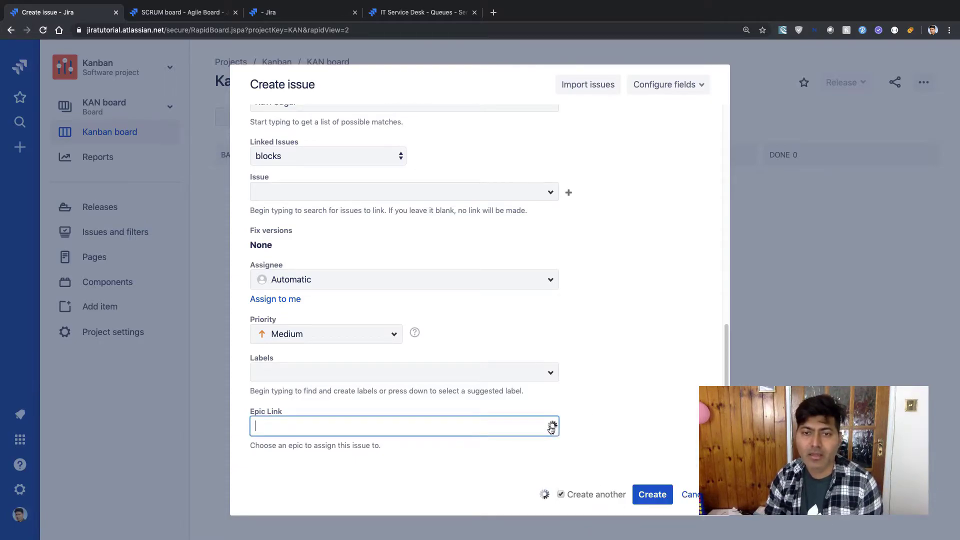
left_click(640, 382)
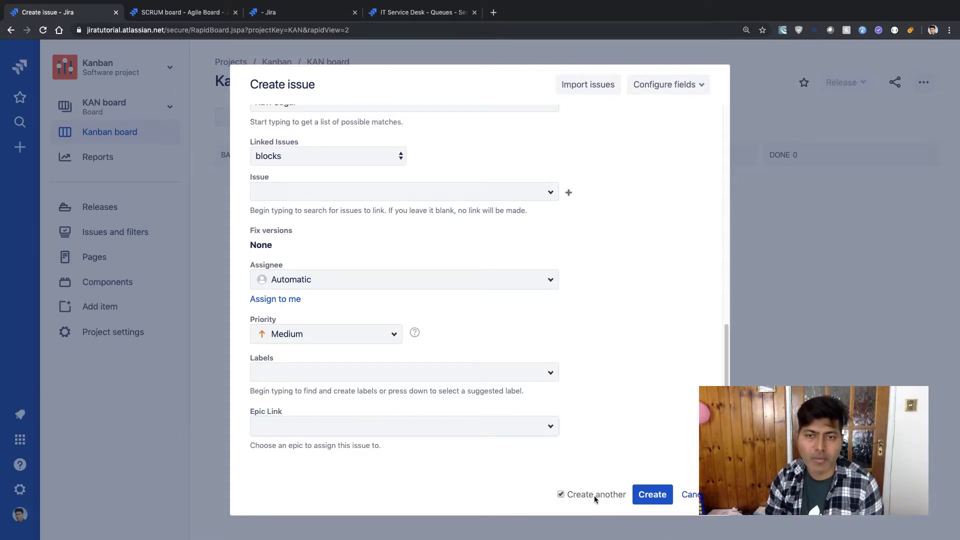
left_click(652, 495)
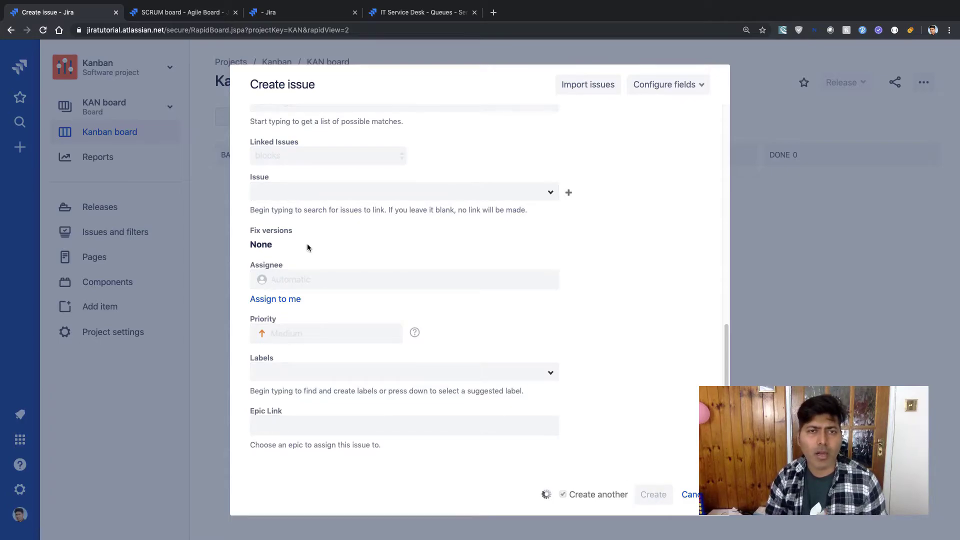
Create a Kanban story with the summary Story 3, and select the Story 1 card in the board's backlog column
type("Stor")
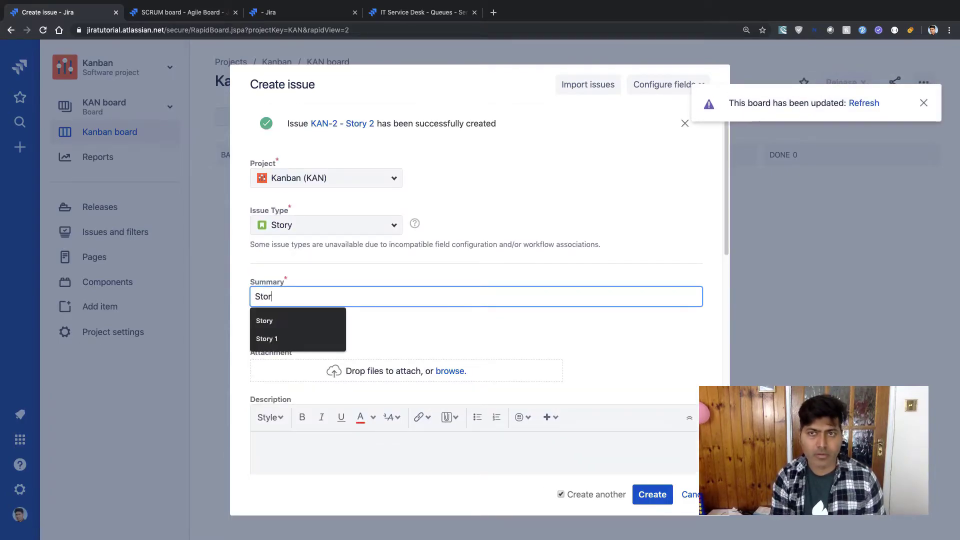
type("y 3")
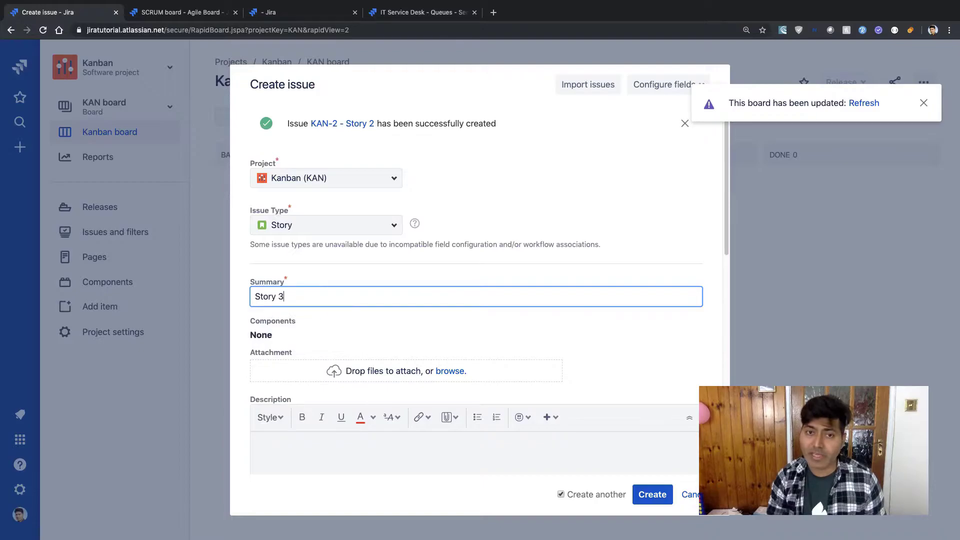
left_click(652, 494)
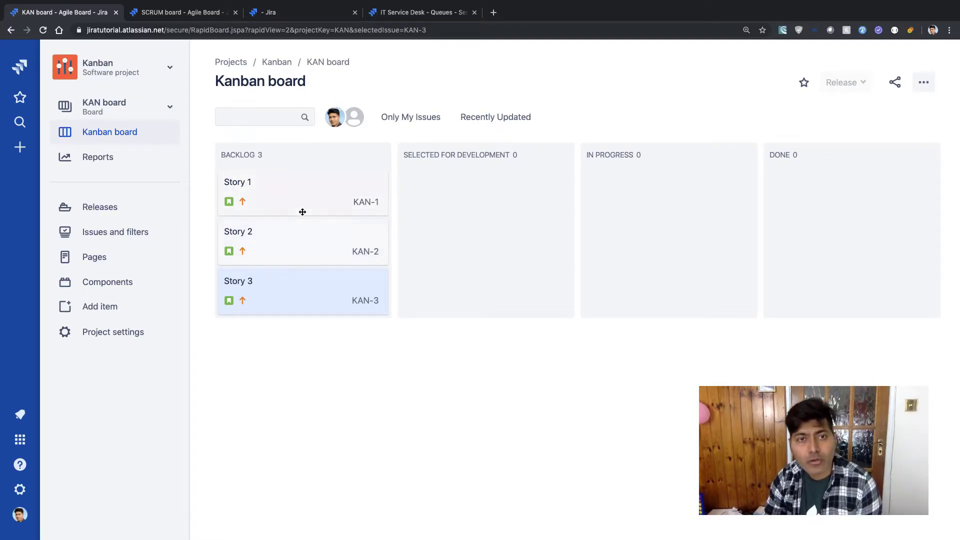
mouse_move(302, 191)
left_mouse_down()
mouse_move(473, 190)
mouse_move(295, 193)
left_mouse_up()
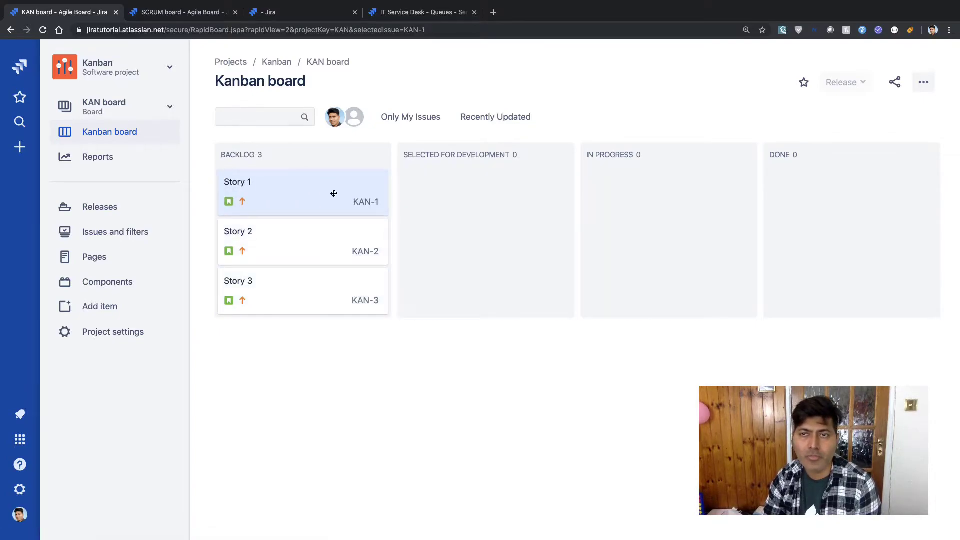
Check the Kanban board's options, close them without choosing any, and open the Kanban project's settings
left_click(923, 82)
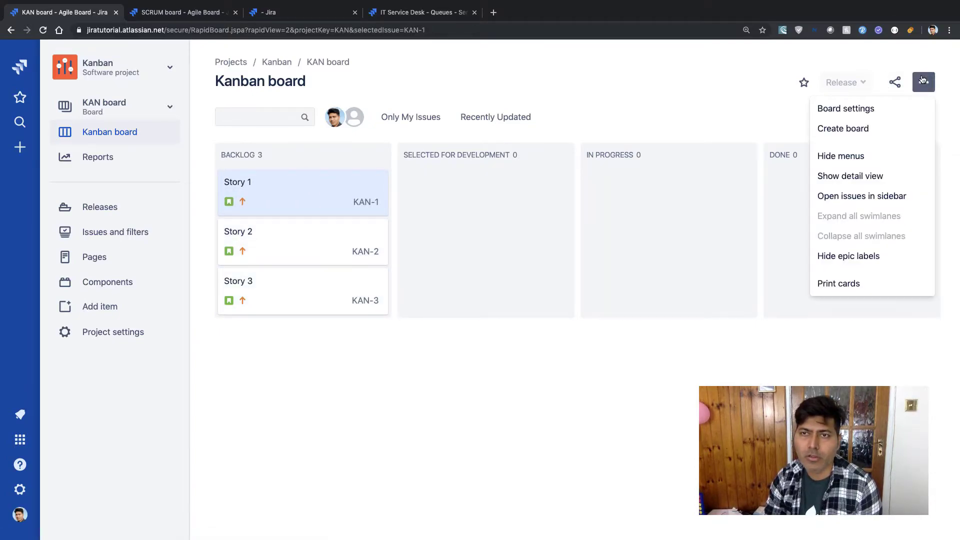
left_click(552, 370)
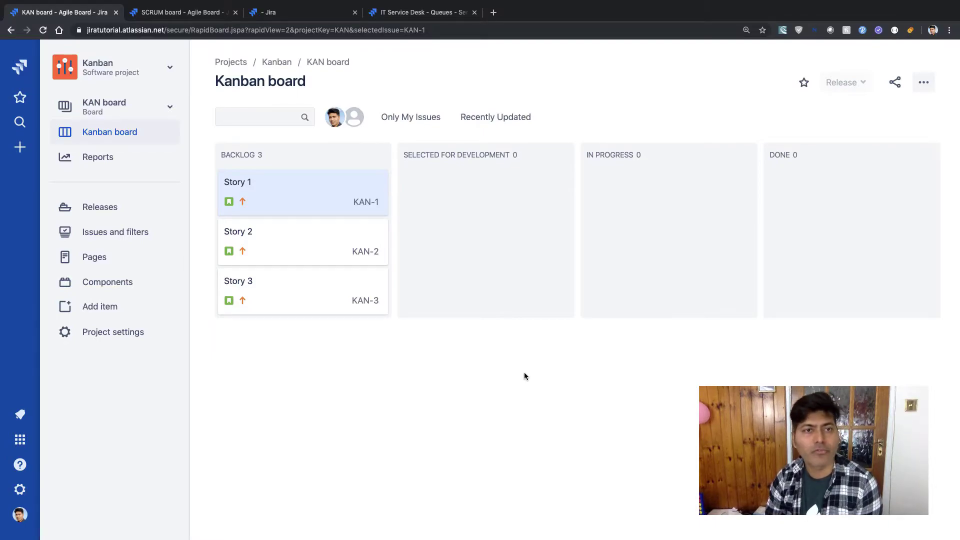
left_click(102, 333)
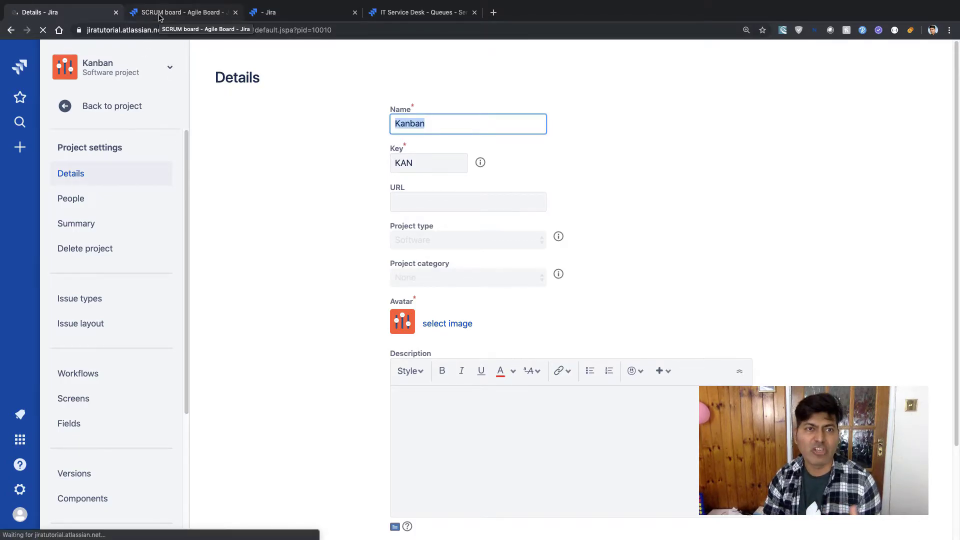
Add three stories named Story 1, Story 2 and Story 3 to the SCRUM project's backlog
left_click(158, 15)
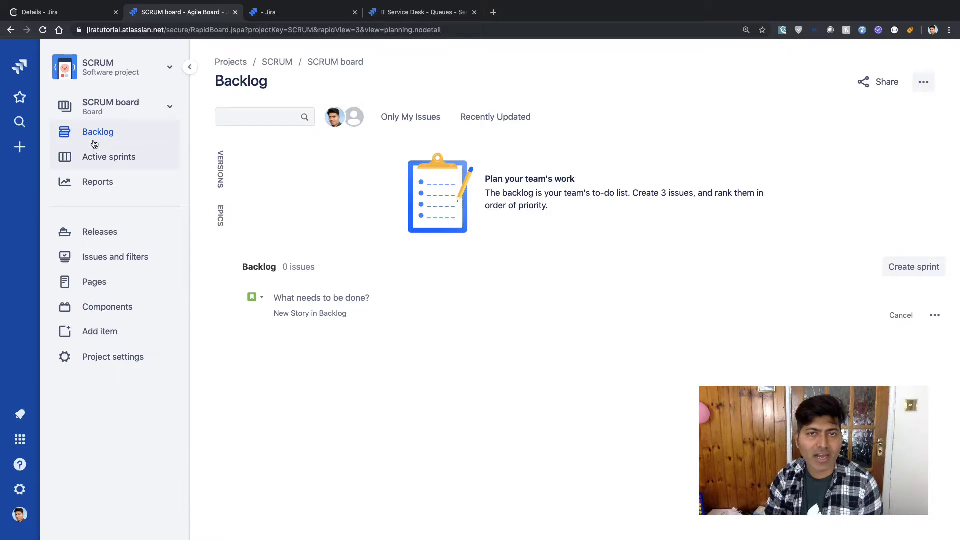
type("Sto")
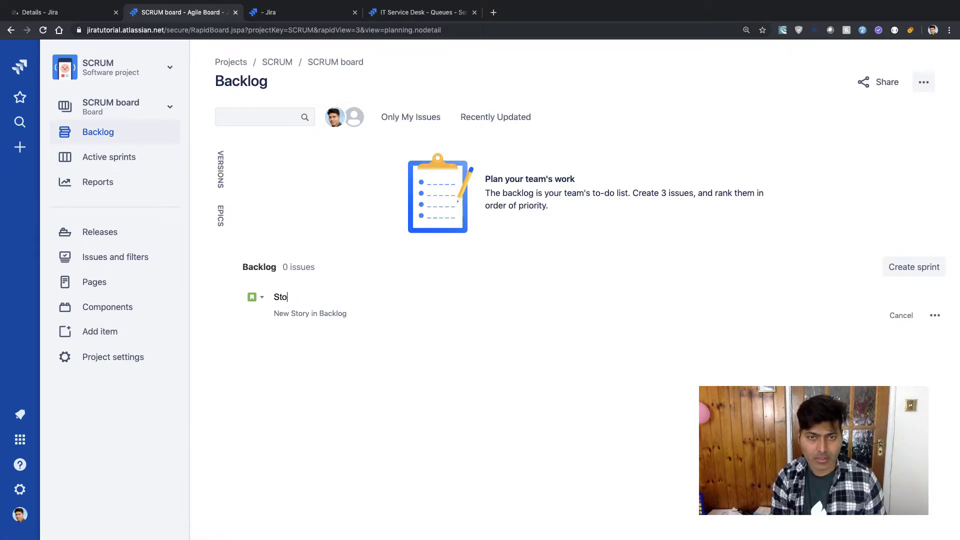
type("ry 1")
key("Return")
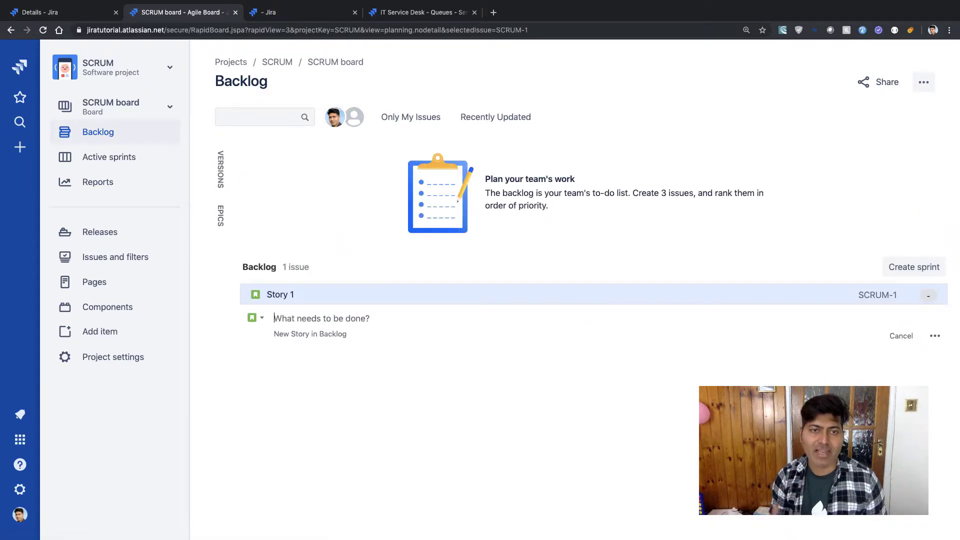
type("Stord")
key("BackSpace")
type("y 2")
key("Return")
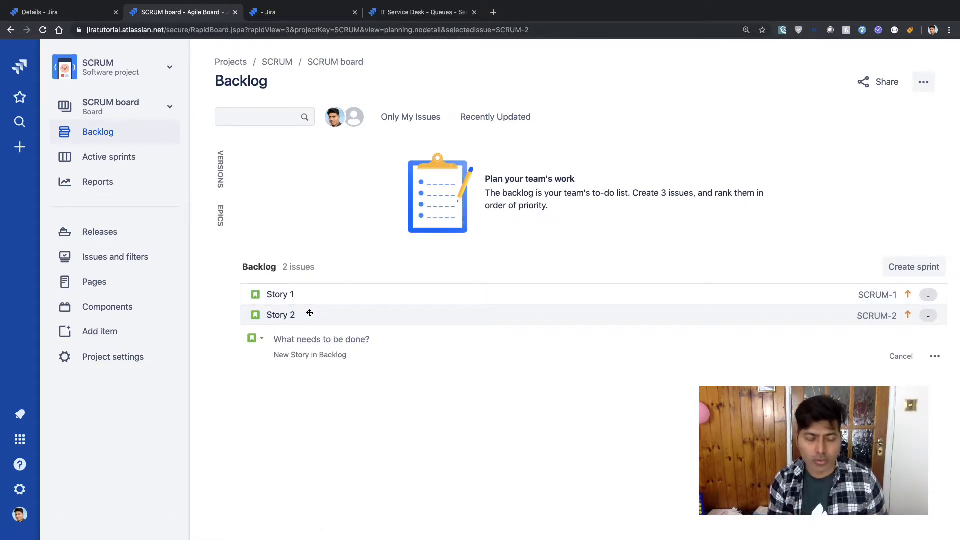
type("Story 3")
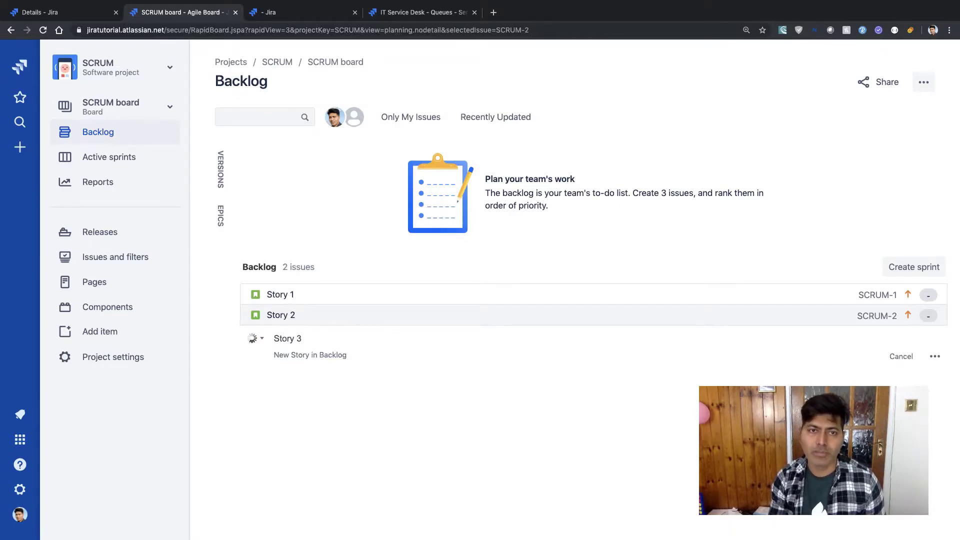
key("Return")
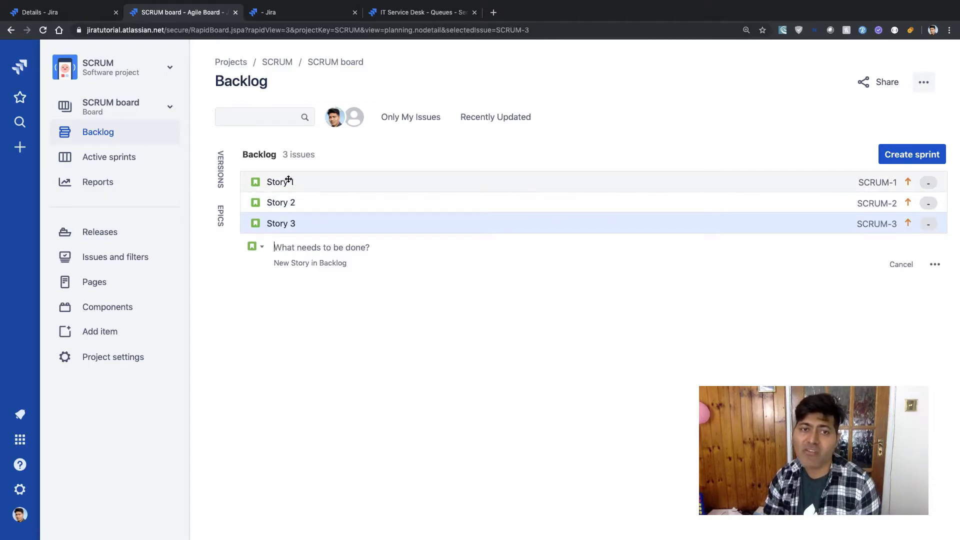
Create a sprint from the SCRUM backlog and move Story 1 and Story 2 into it
left_click(915, 155)
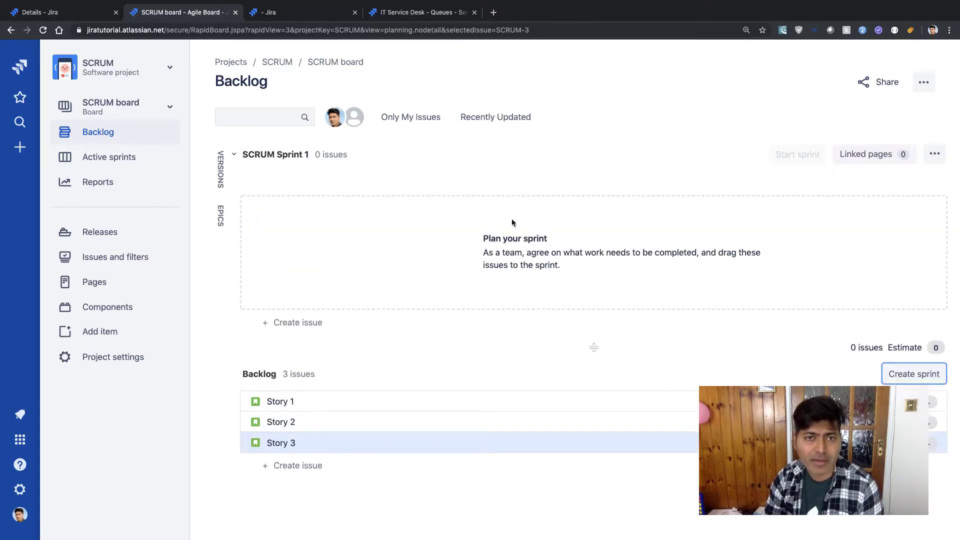
left_click_drag(594, 346, 581, 409)
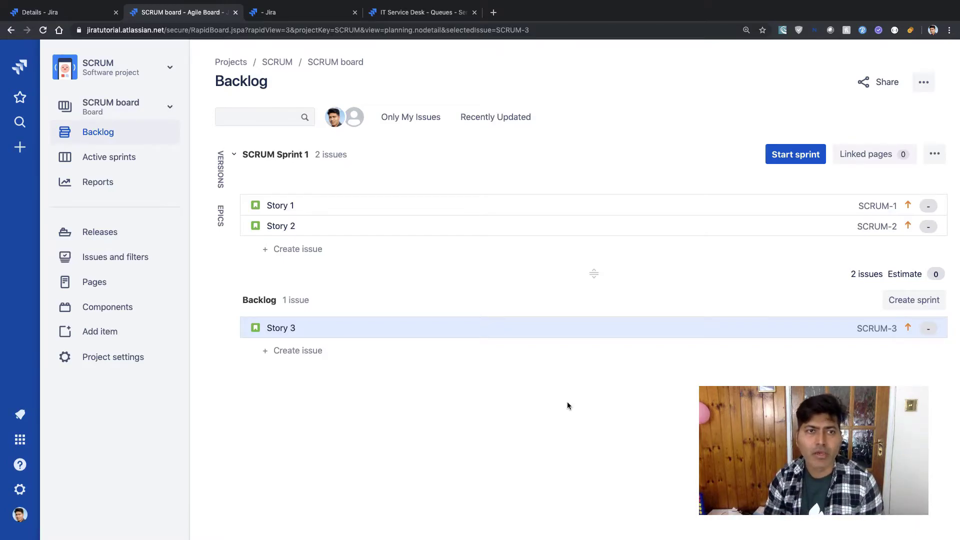
Return the Kanban project from its settings to the board, and show the Epics and Versions panels in the SCRUM backlog
left_click(51, 13)
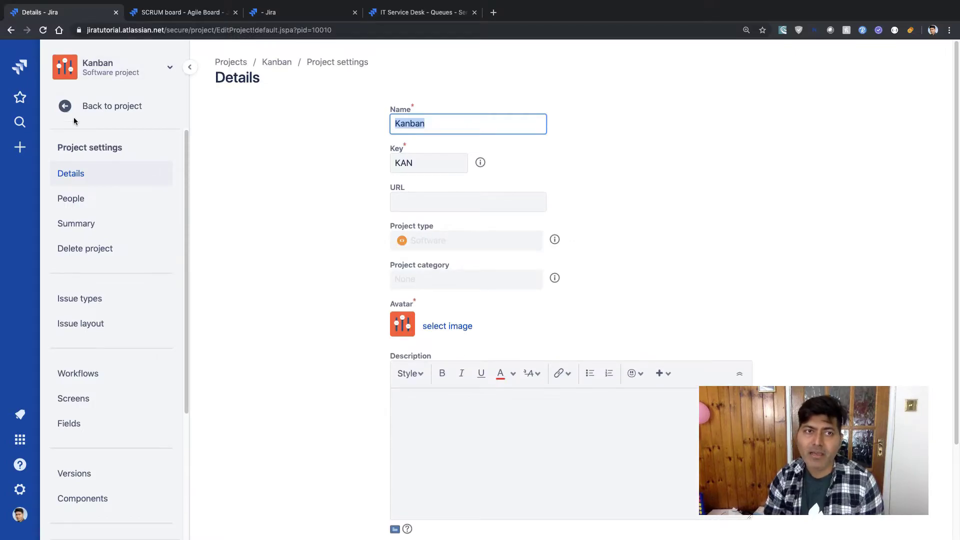
left_click(64, 105)
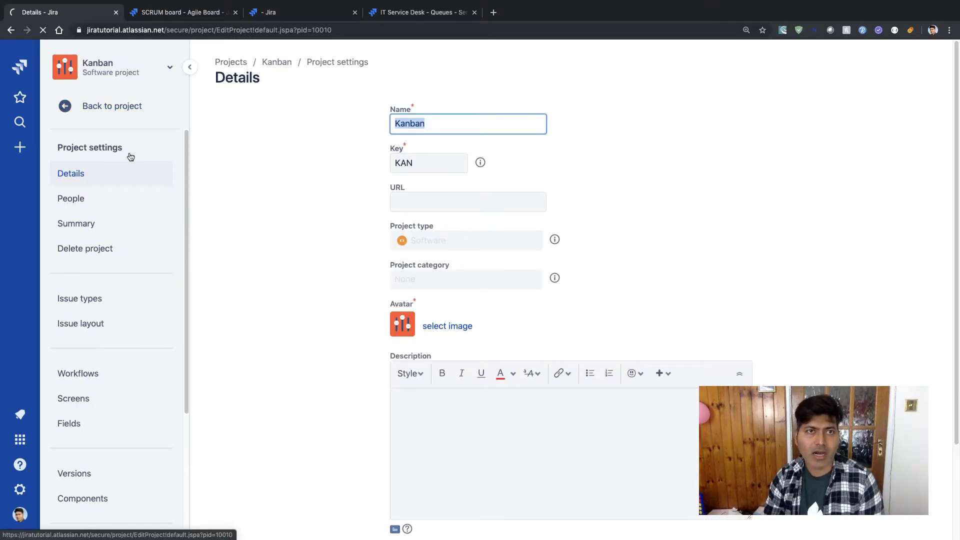
left_click(176, 17)
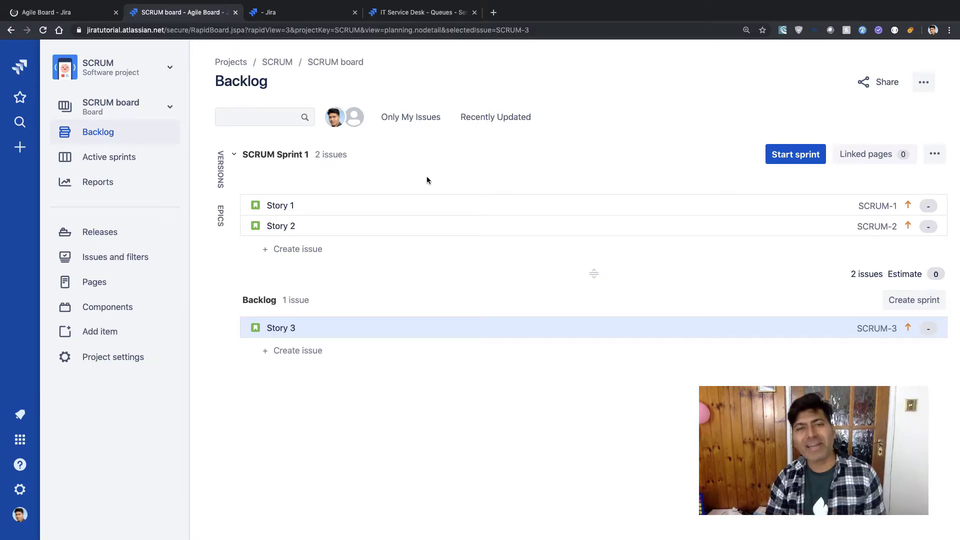
left_click(220, 218)
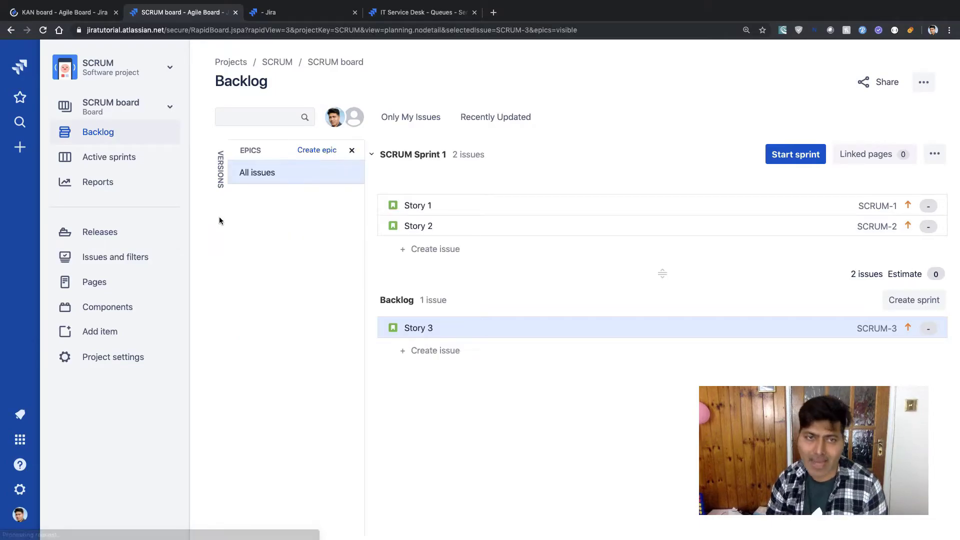
left_click(220, 170)
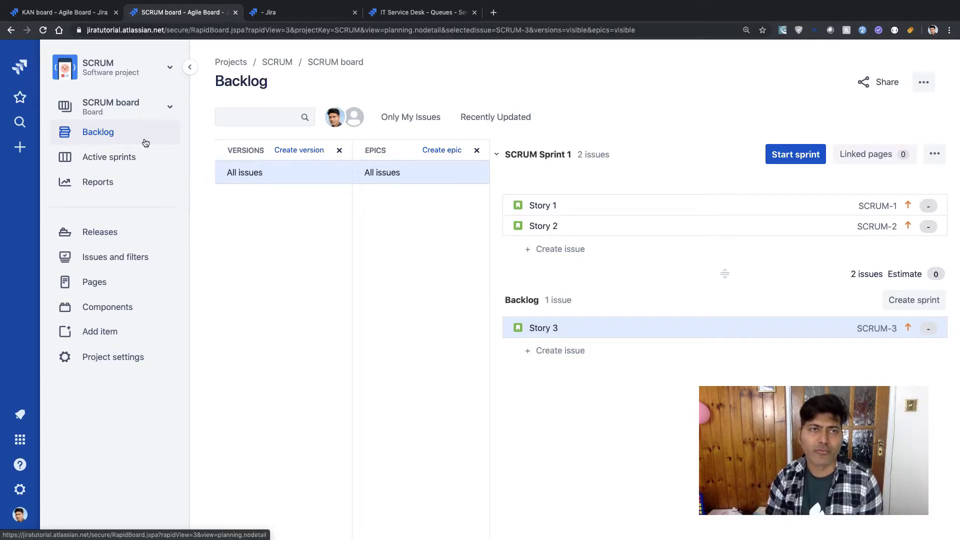
Move the Story 1 card to Done on the Kanban board, and check the Release options without creating a version
left_click(53, 15)
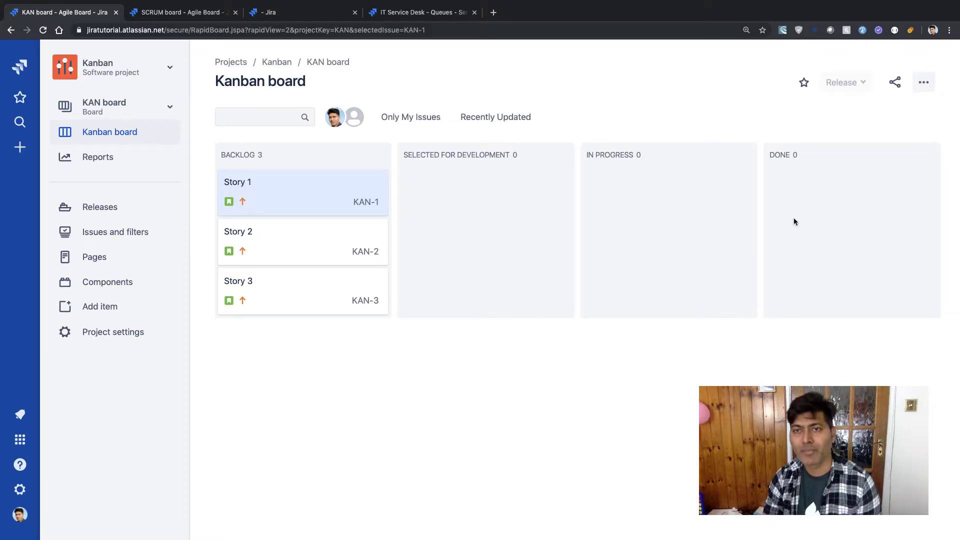
left_click_drag(251, 191, 831, 213)
left_click(857, 88)
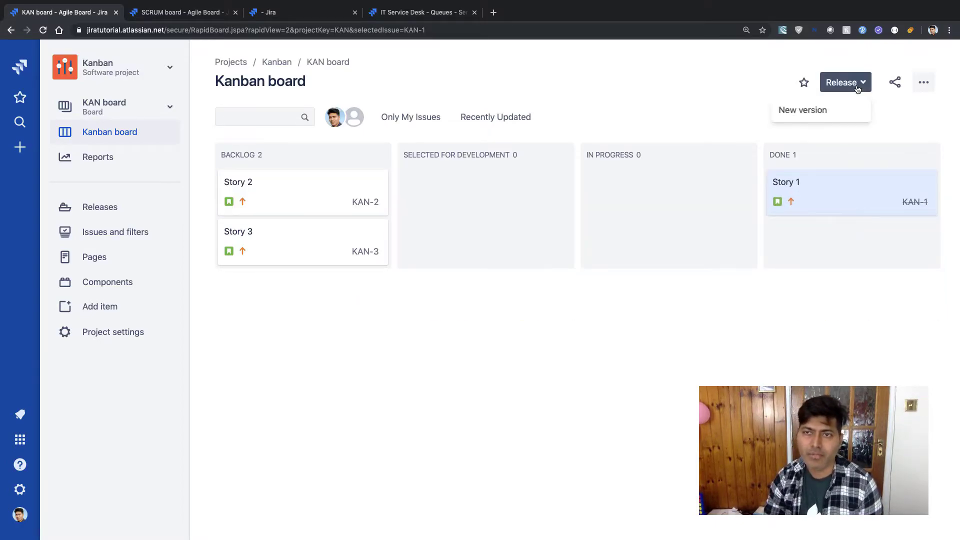
left_click(709, 111)
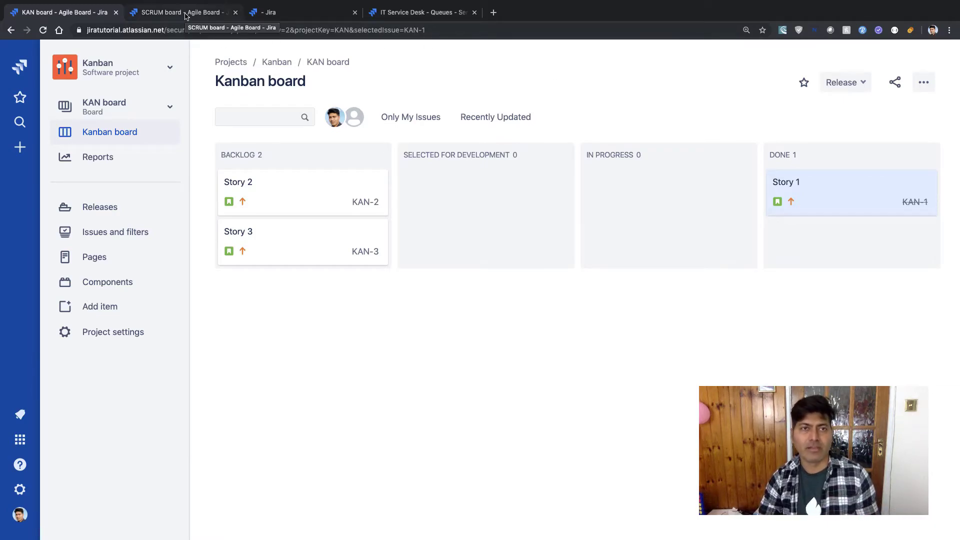
Go back to the Bug Tracking project's main navigation and check which boards are offered for it
left_click(324, 13)
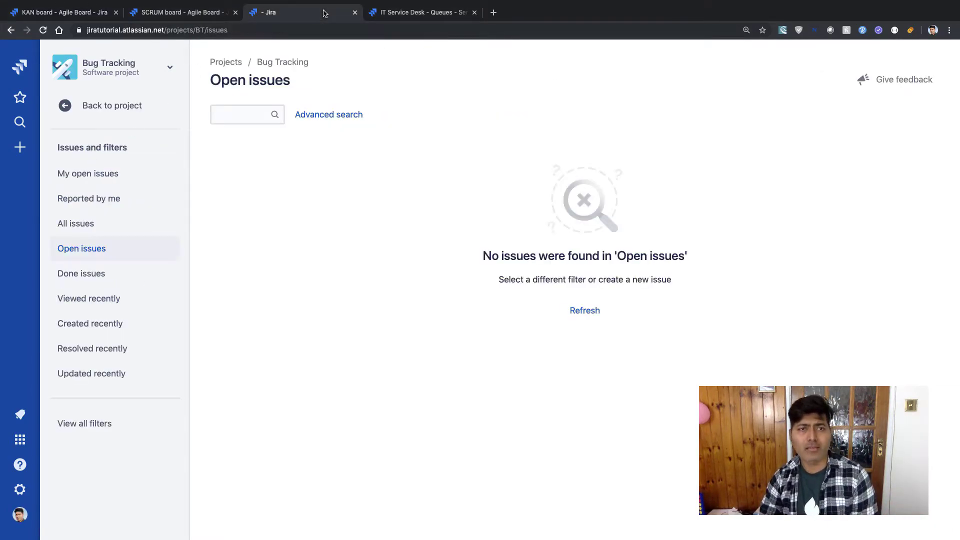
left_click(65, 107)
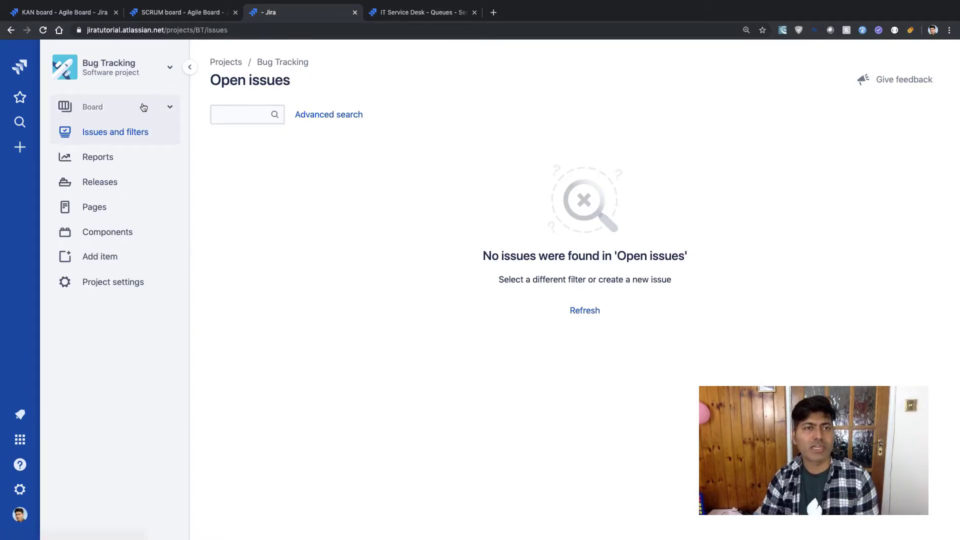
left_click(164, 111)
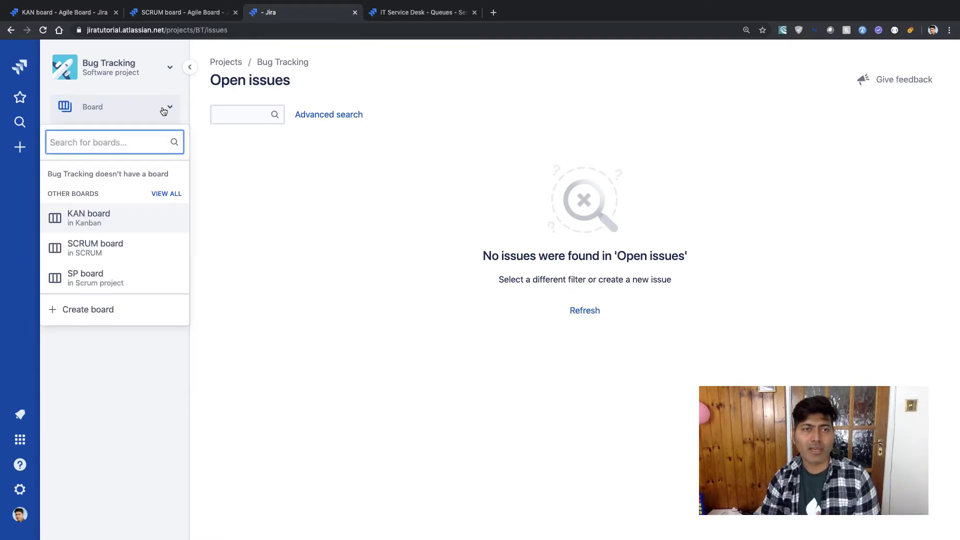
left_click(172, 92)
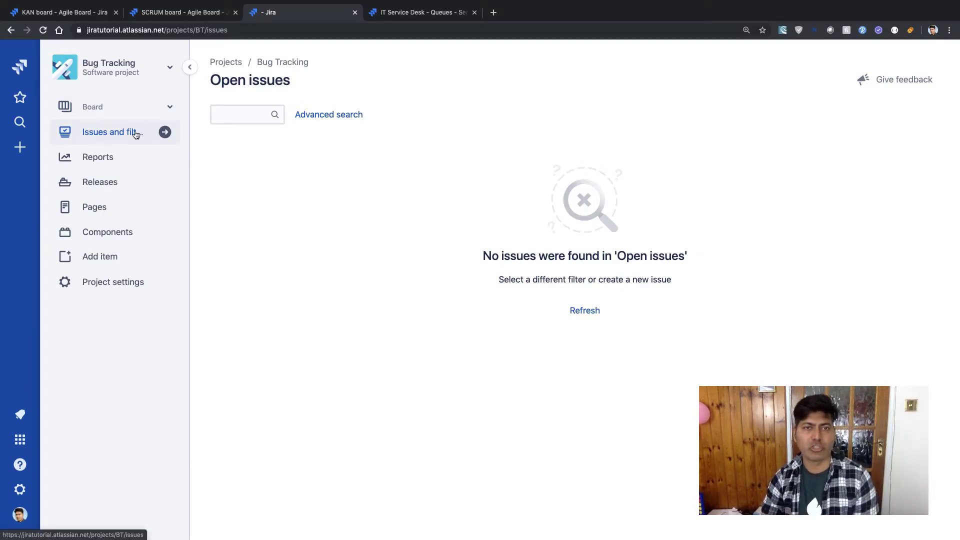
Open the issue types page in the Kanban project's settings to review its issue type scheme
left_click(74, 14)
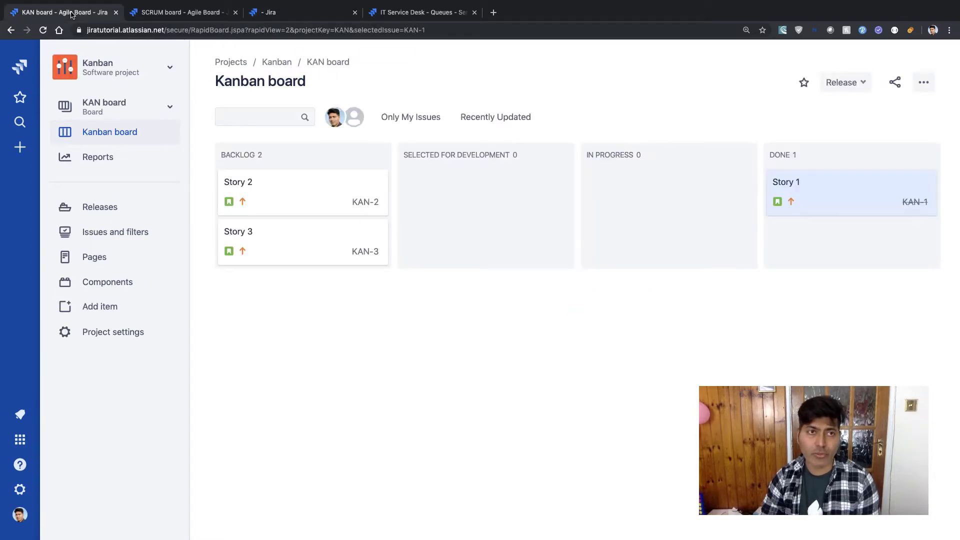
left_click(95, 333)
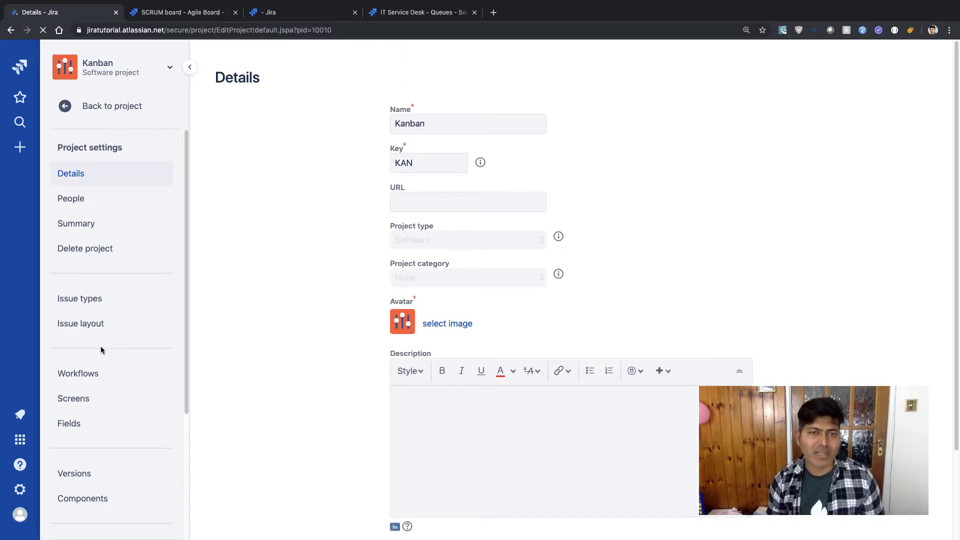
left_click(87, 302)
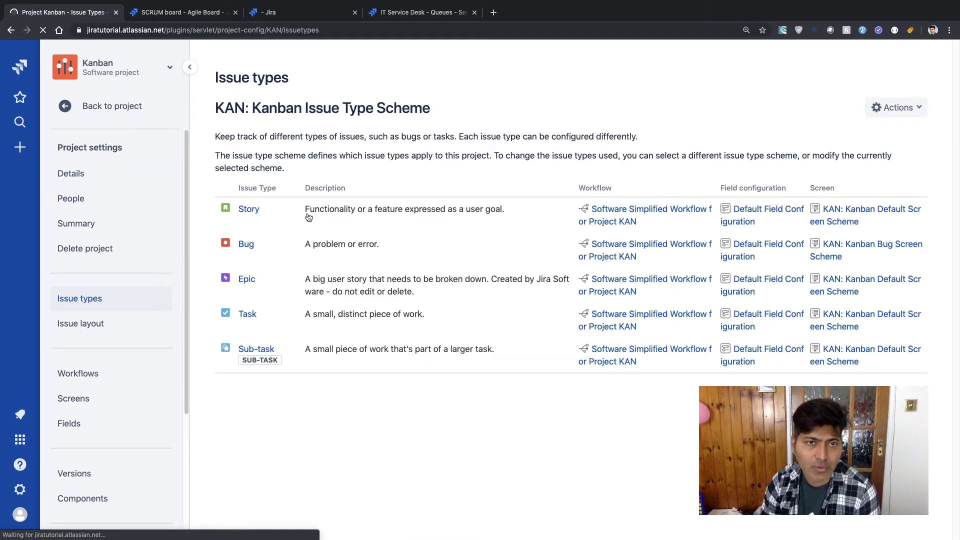
Open the issue types pages in the settings of the SCRUM and Bug Tracking projects
left_click(181, 15)
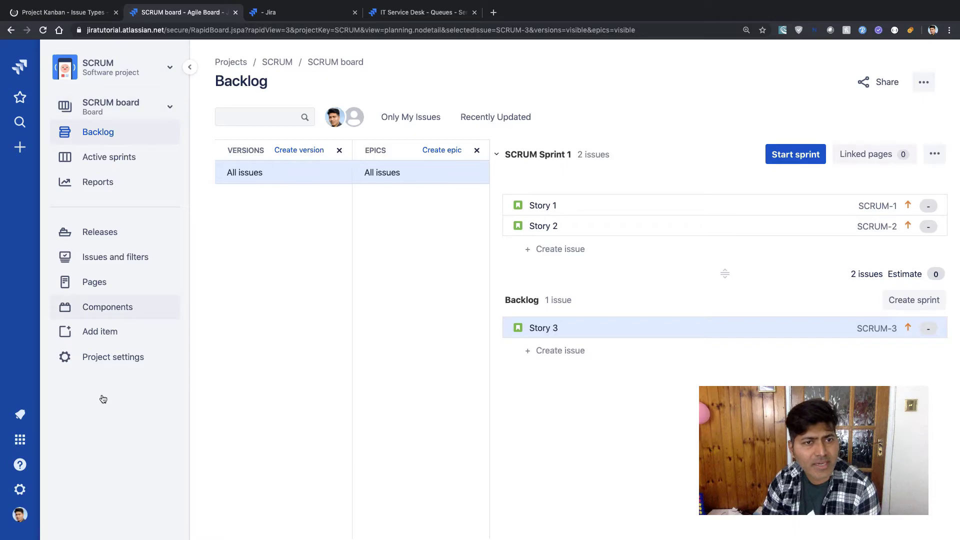
left_click(114, 360)
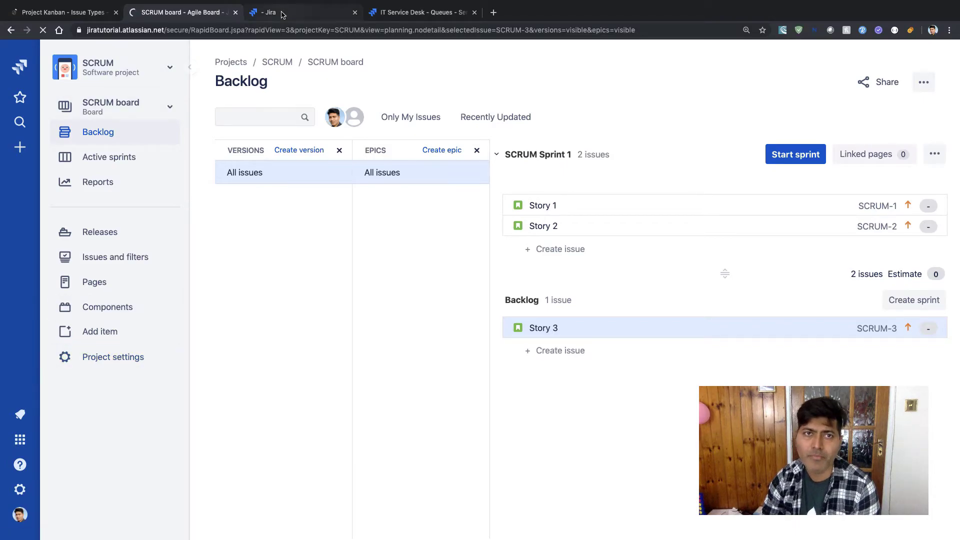
key("ctrl+Tab")
left_click(100, 283)
key("ctrl+shift+Tab")
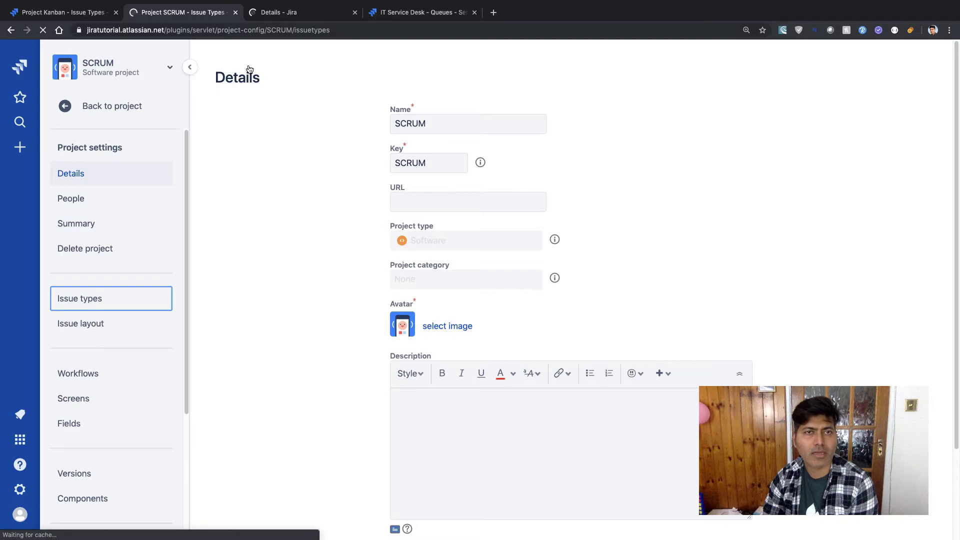
left_click(276, 14)
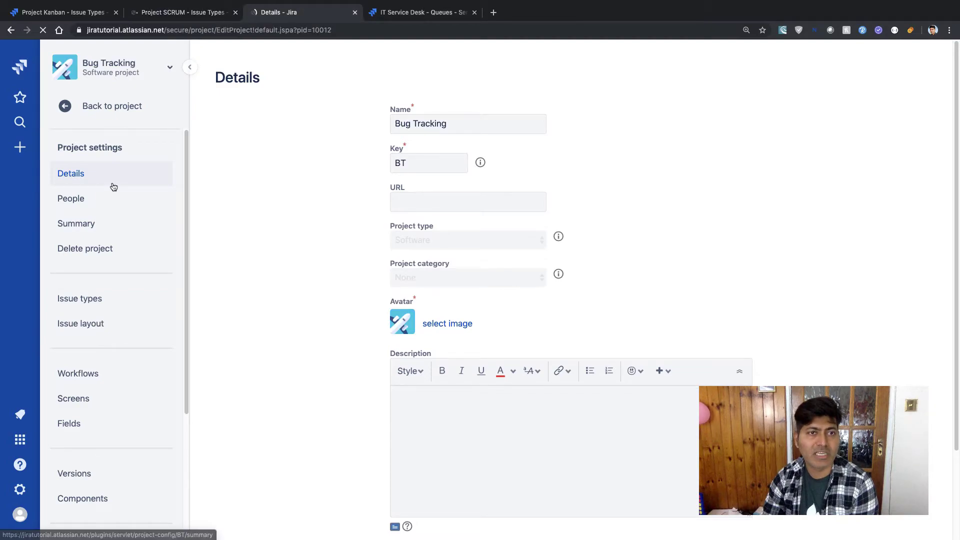
left_click(88, 304)
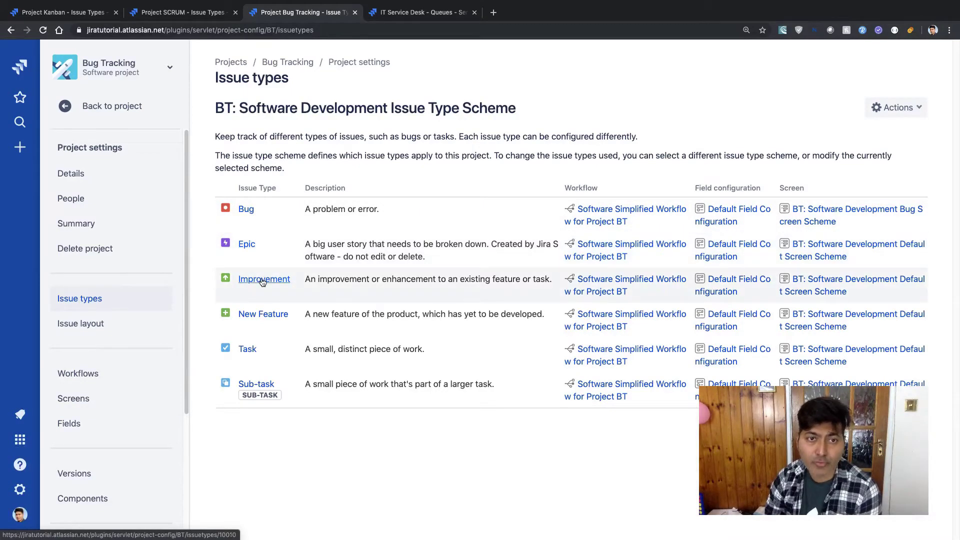
Compare the issue types offered in the SCRUM, Bug Tracking and Kanban project schemes
left_click(194, 15)
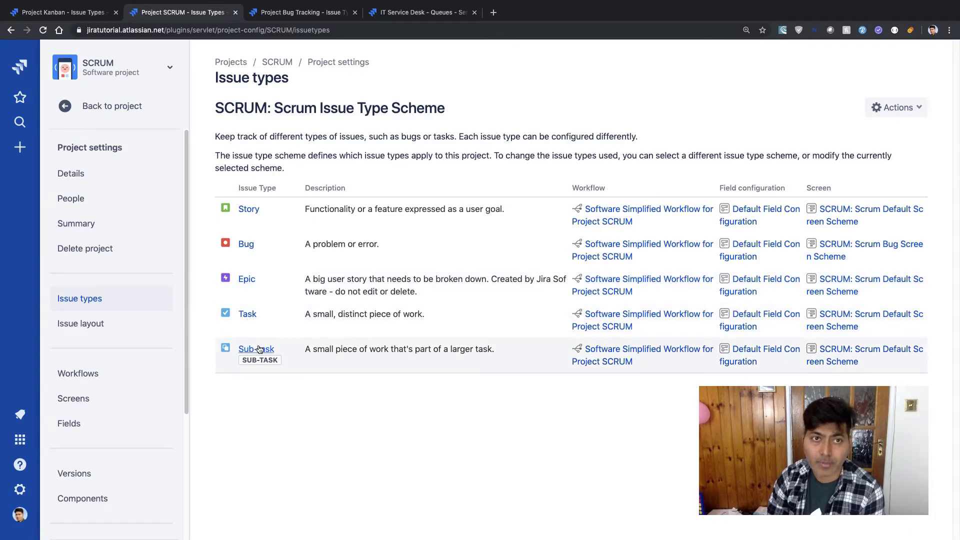
key("ctrl+Tab")
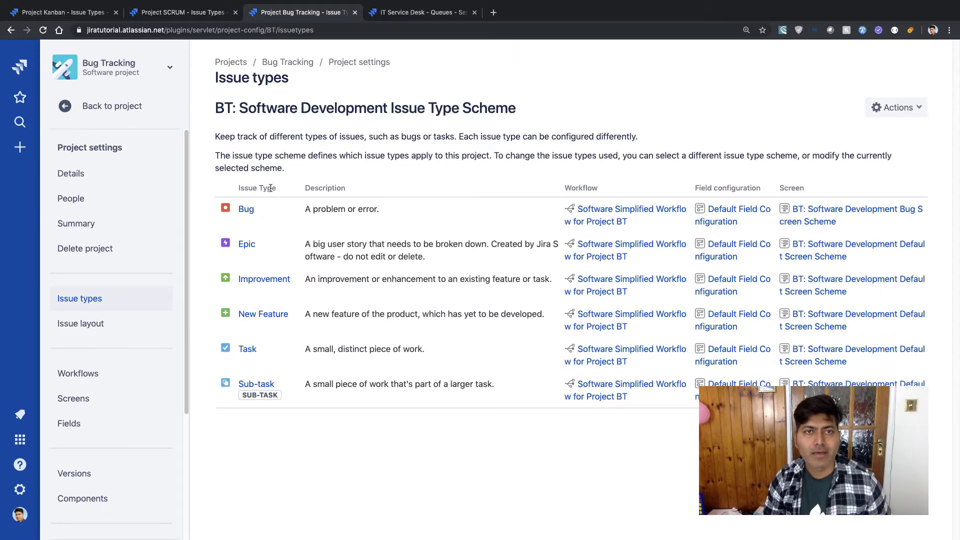
key("ctrl+shift+Tab")
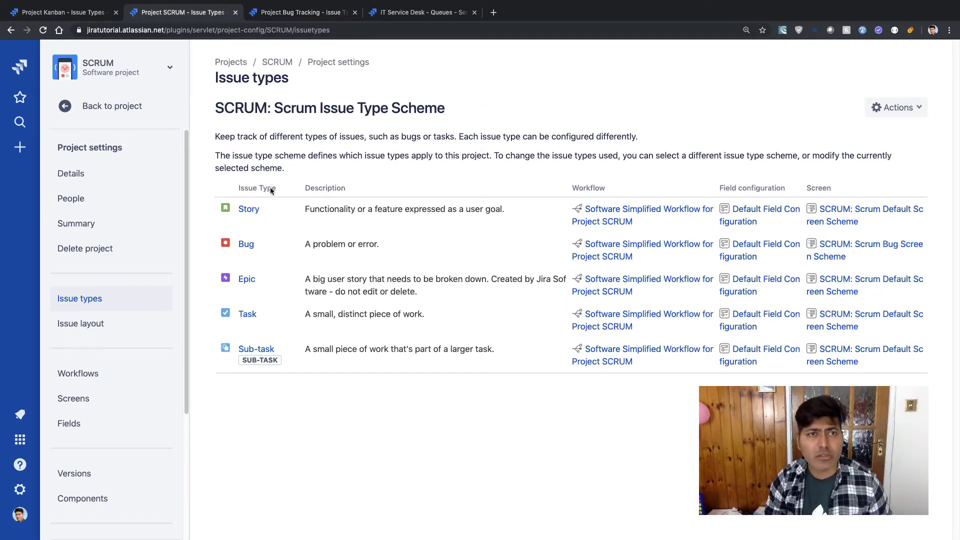
key("ctrl+shift+Tab")
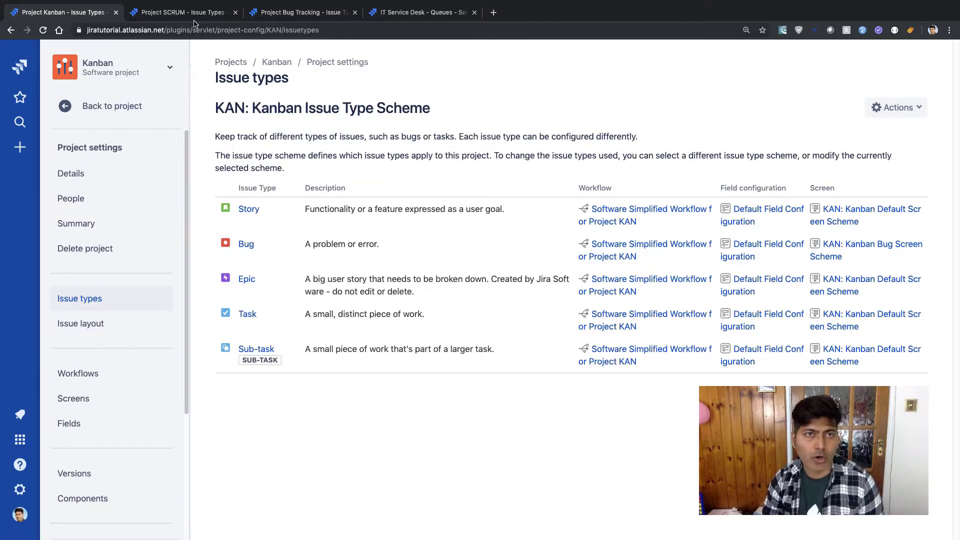
Open the workflows page in the Kanban project's settings and view its simplified workflow as a diagram
left_click(100, 374)
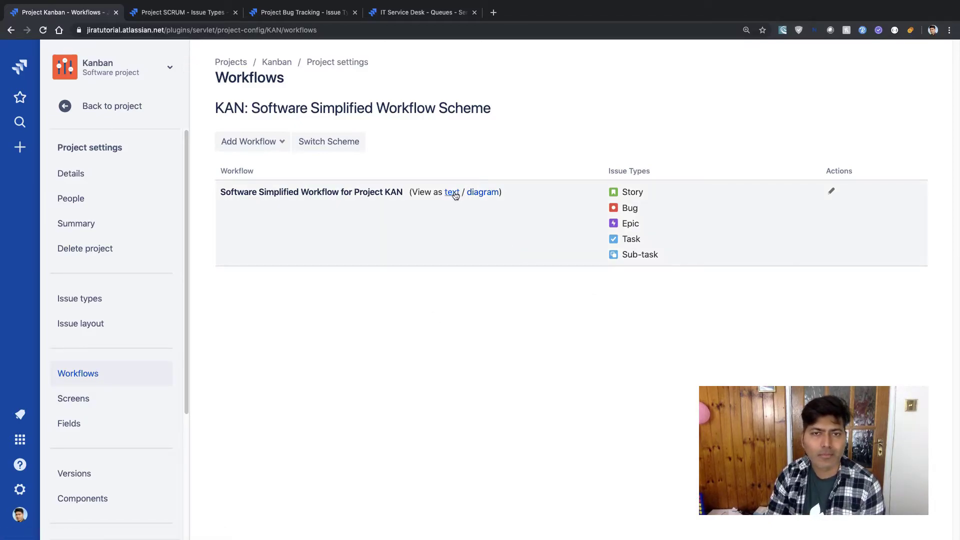
left_click(493, 194)
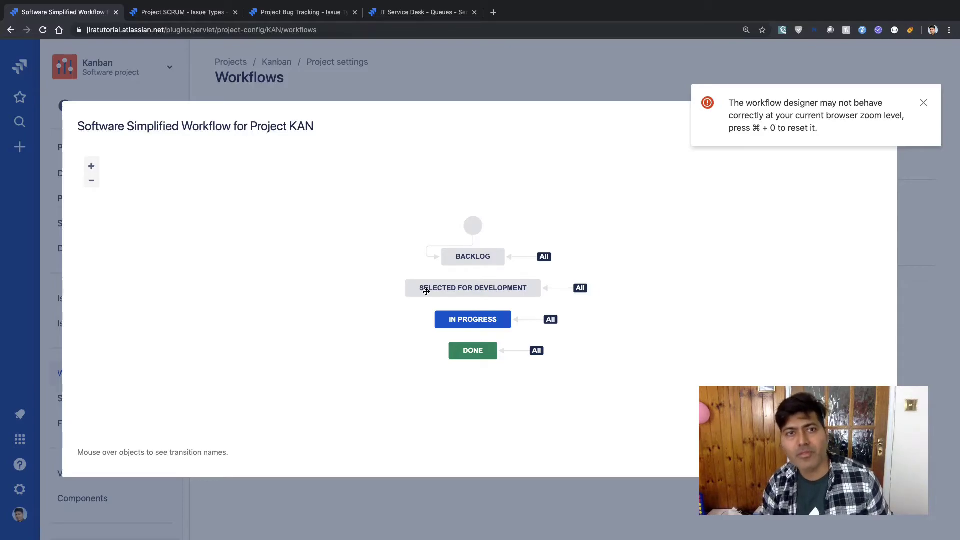
Open the workflows pages of the SCRUM and Bug Tracking projects and view each project's workflow as a diagram
key("ctrl+Tab")
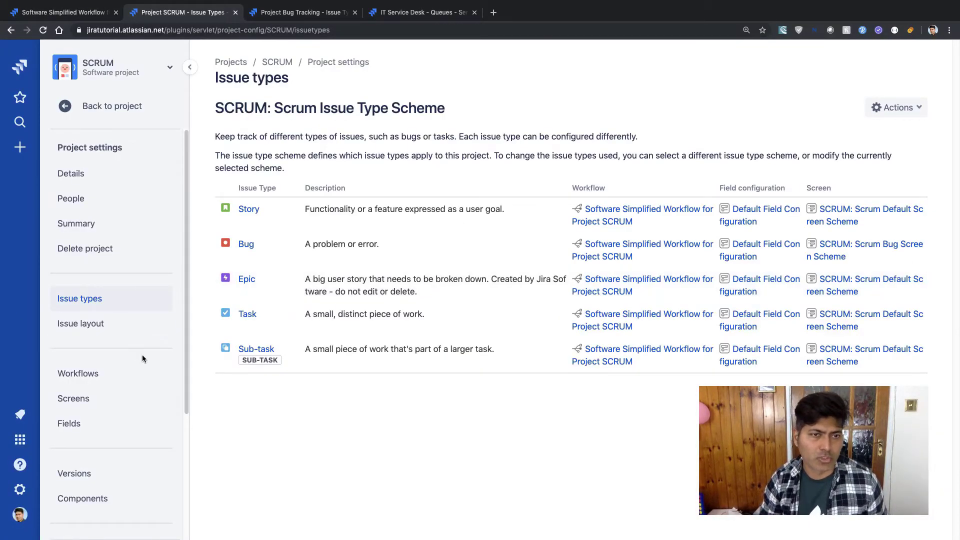
left_click(94, 376)
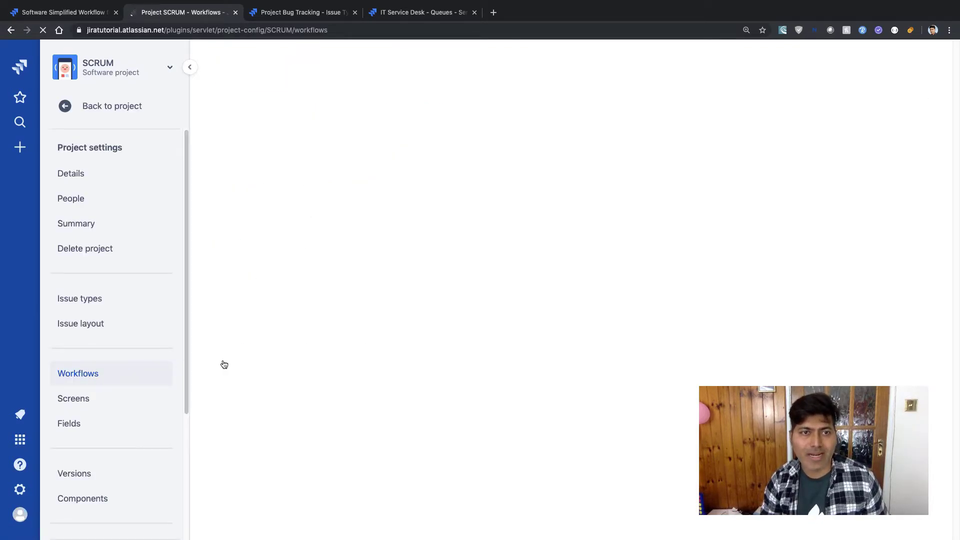
left_click(95, 376)
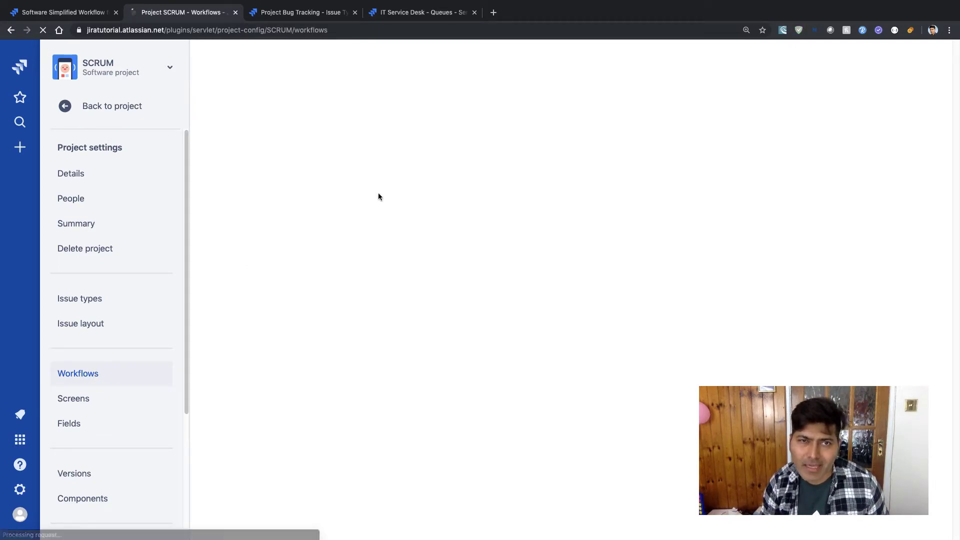
key("ctrl+Tab")
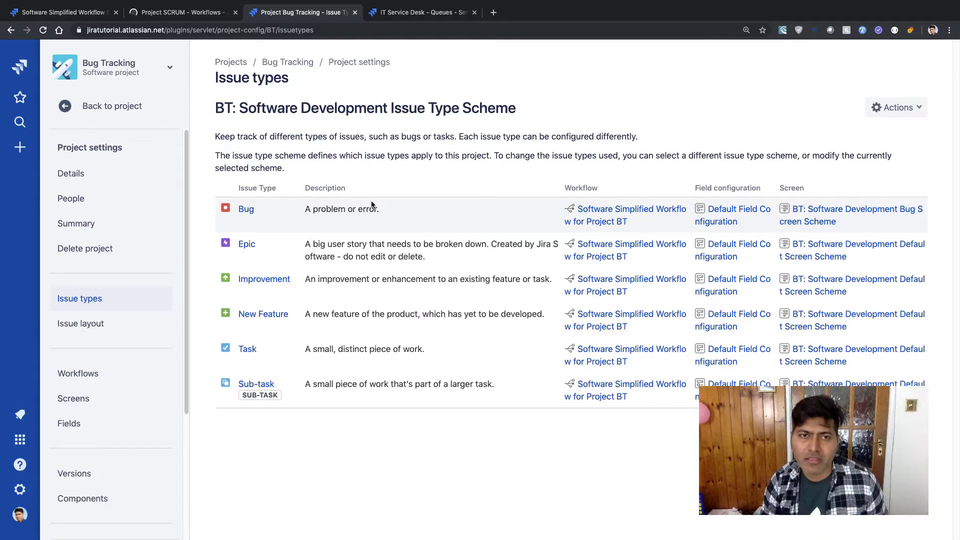
left_click(73, 370)
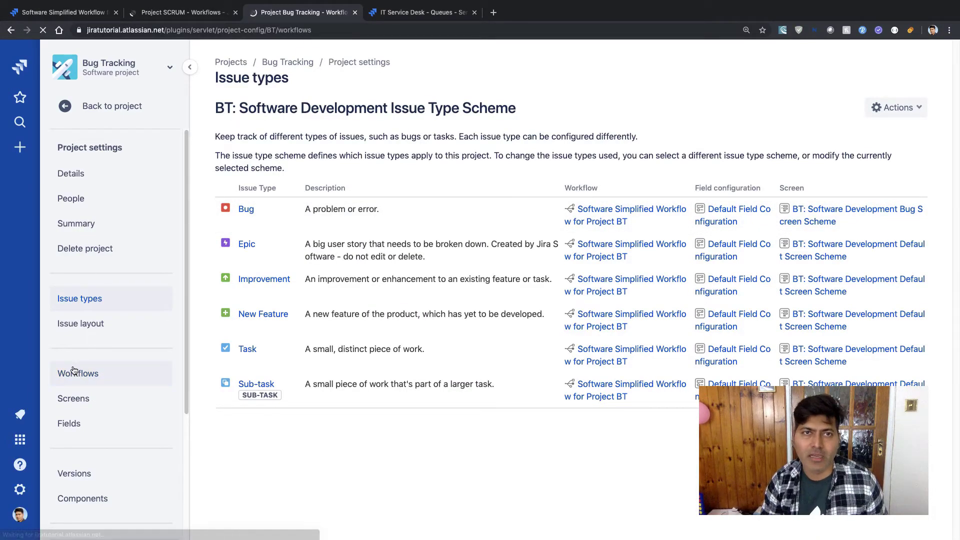
key("ctrl+shift+Tab")
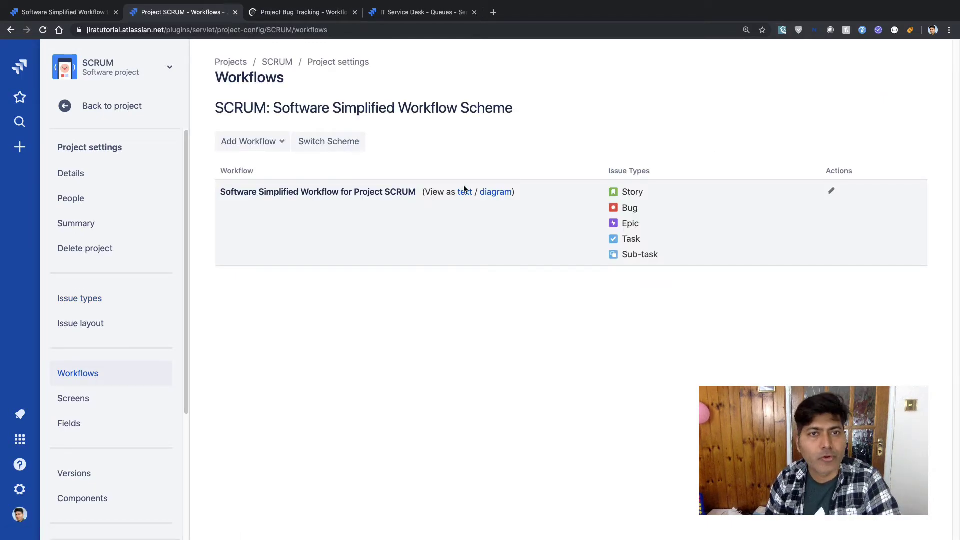
left_click(502, 194)
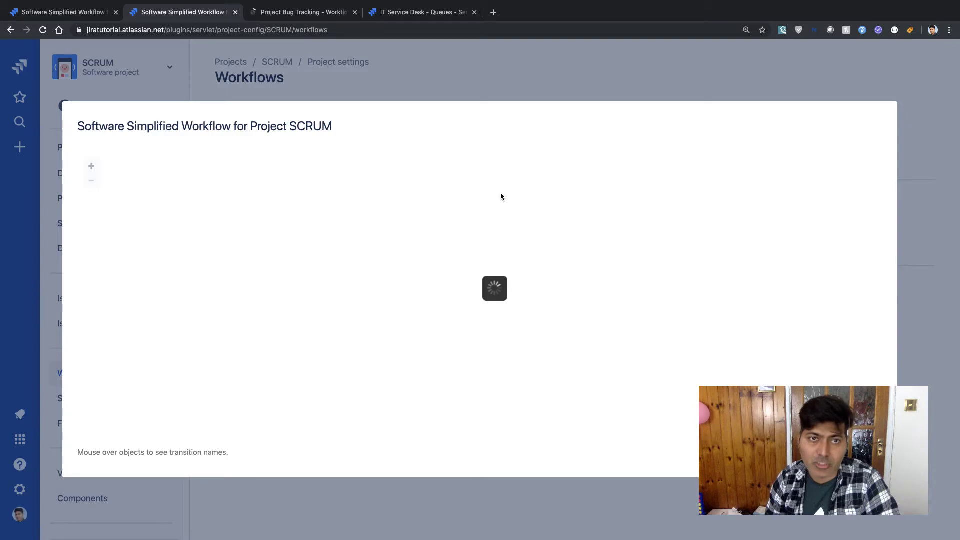
left_click(306, 13)
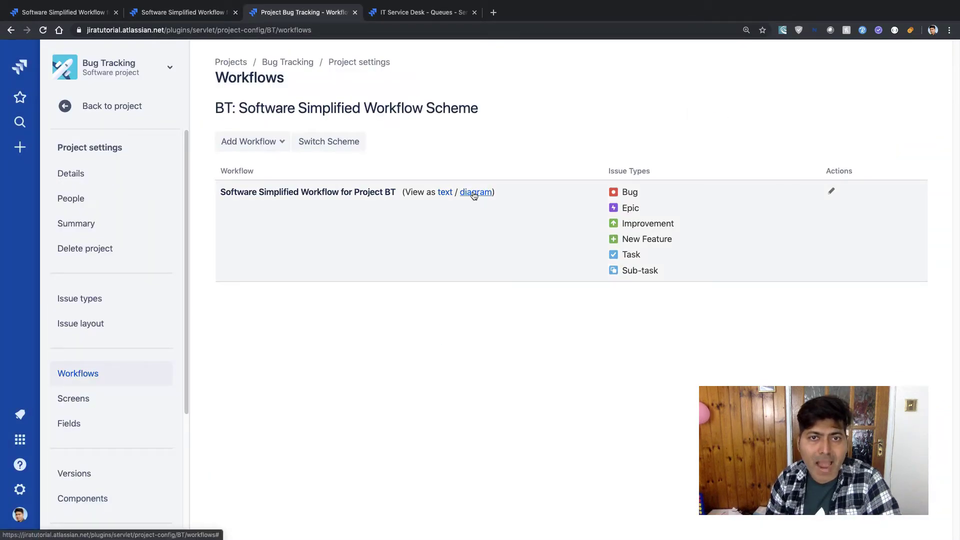
left_click(474, 193)
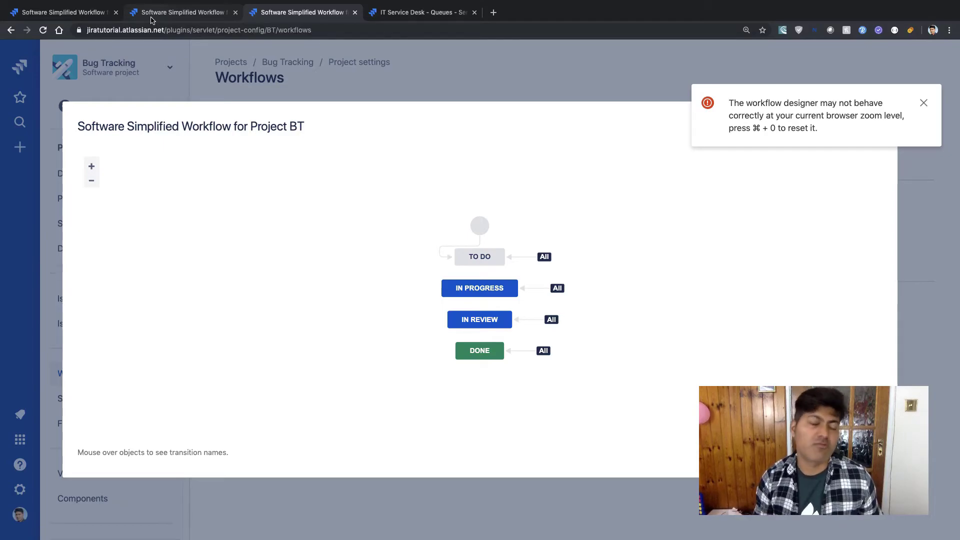
Open the IT Service Desk project's settings and review its issue types and request types
key("ctrl+Tab")
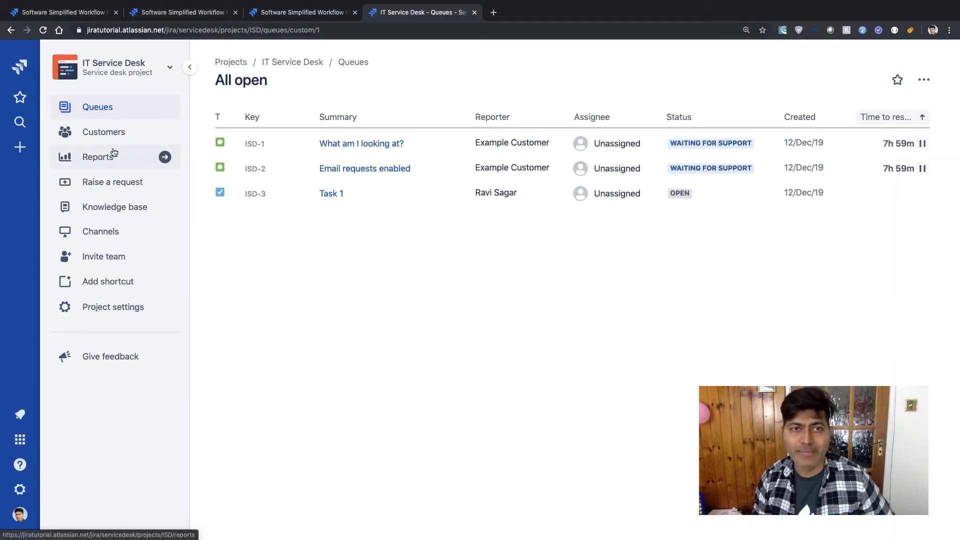
left_click(112, 309)
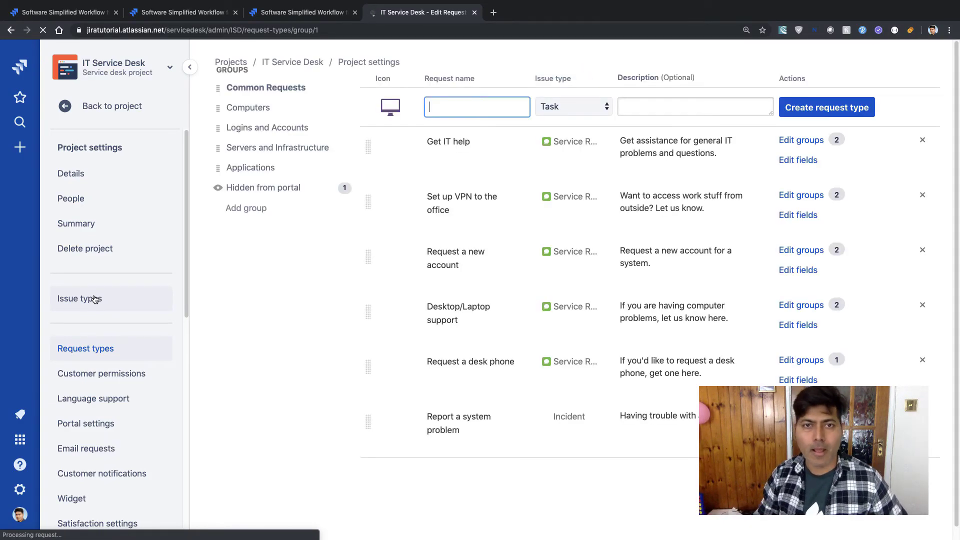
left_click(95, 299)
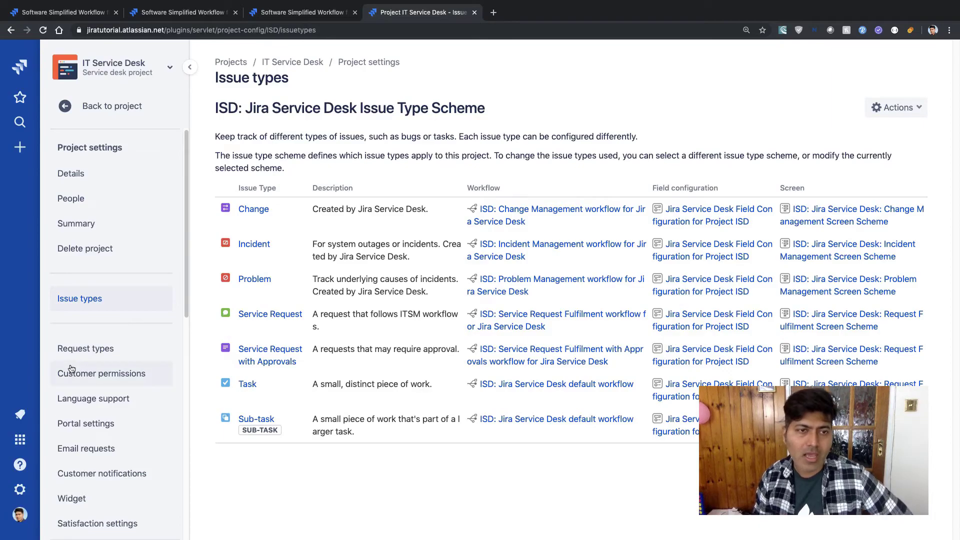
left_click(90, 353)
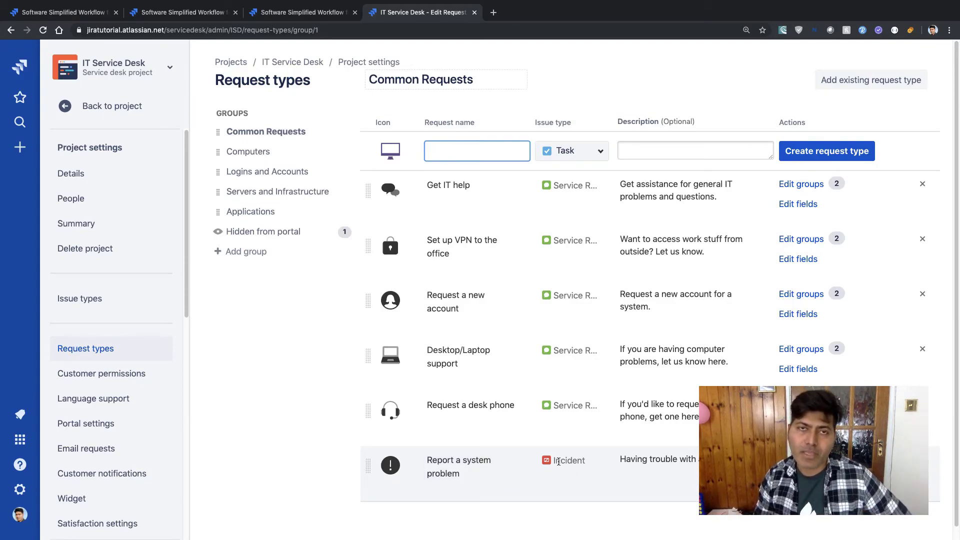
Open the IT Service Desk project's workflows and examine the statuses and transitions in an enlarged Change Management workflow diagram
scroll(75, 369, "down", 4)
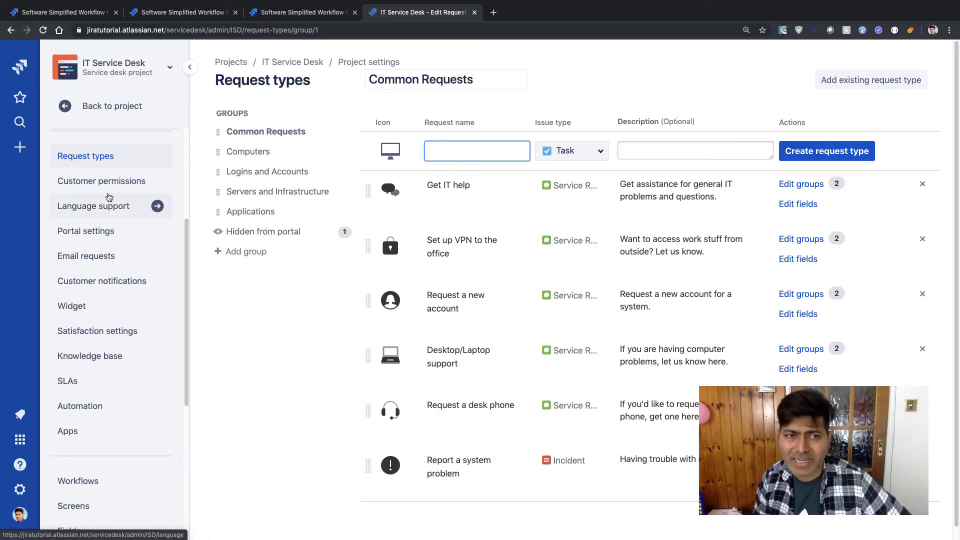
left_click(73, 492)
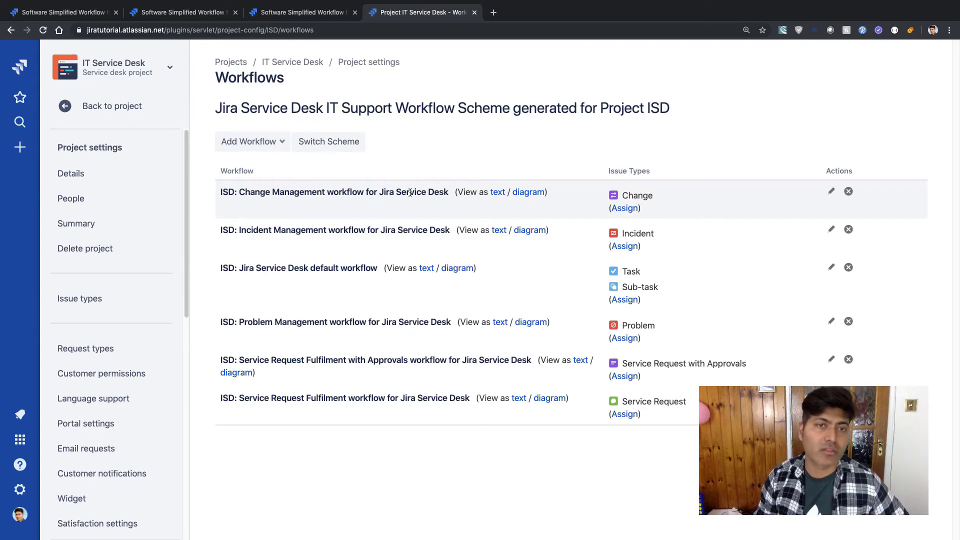
left_click(532, 194)
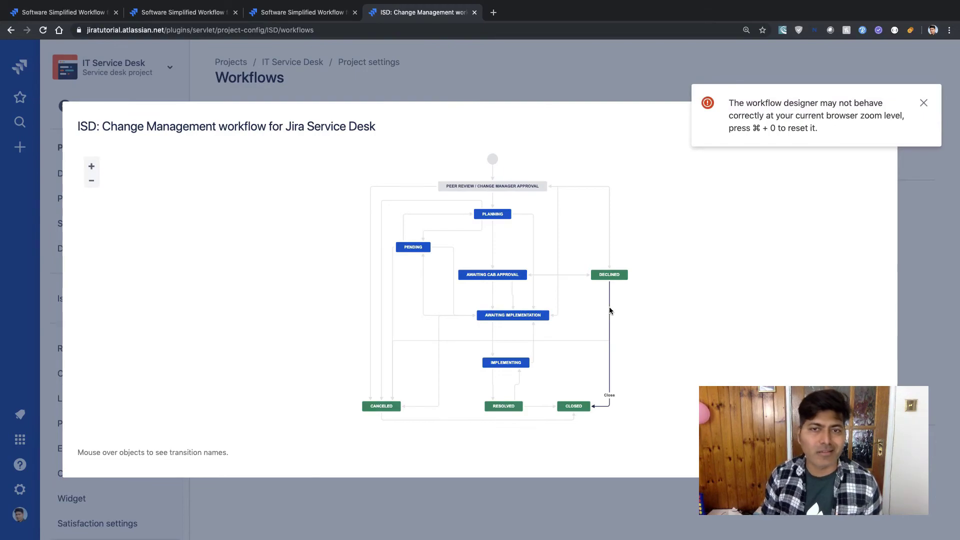
left_click(96, 171)
left_click_drag(765, 236, 465, 214)
mouse_move(461, 212)
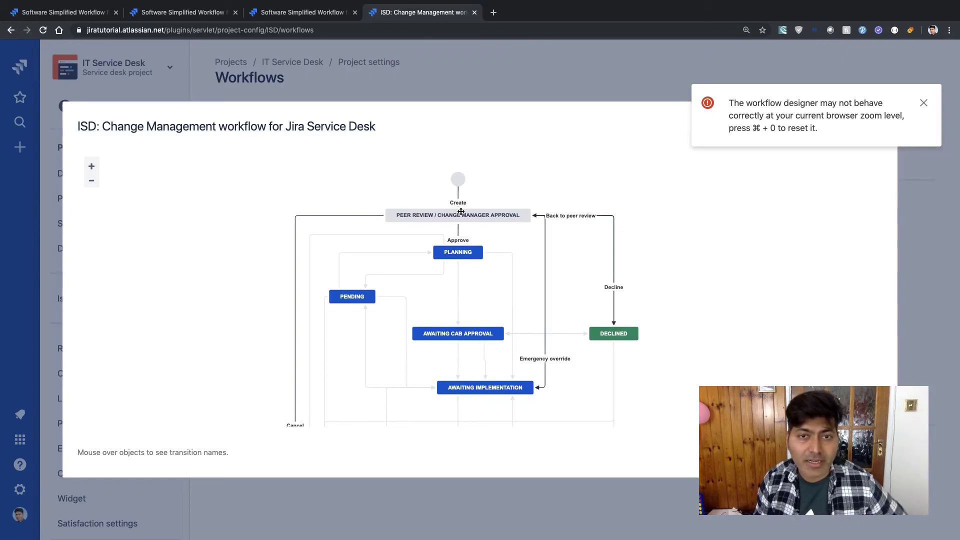
mouse_move(471, 255)
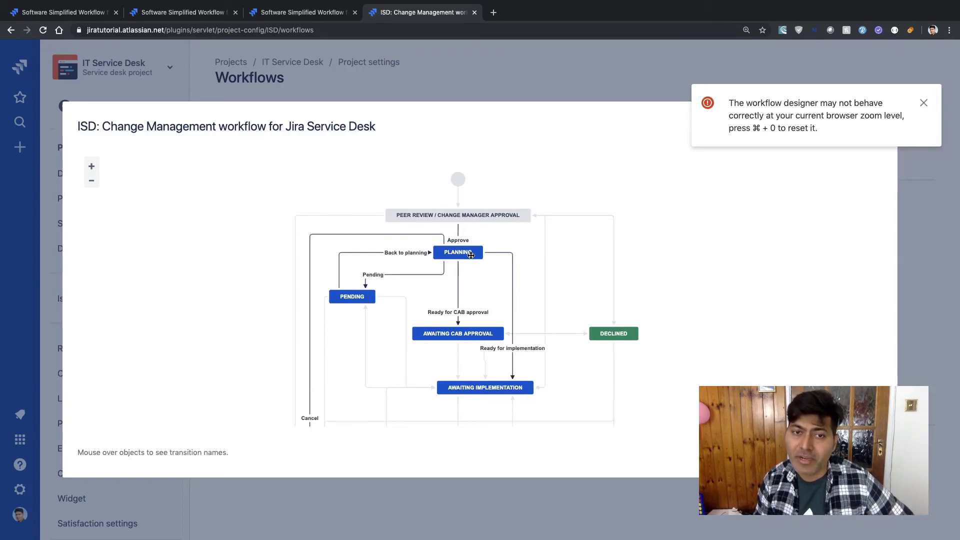
mouse_move(475, 336)
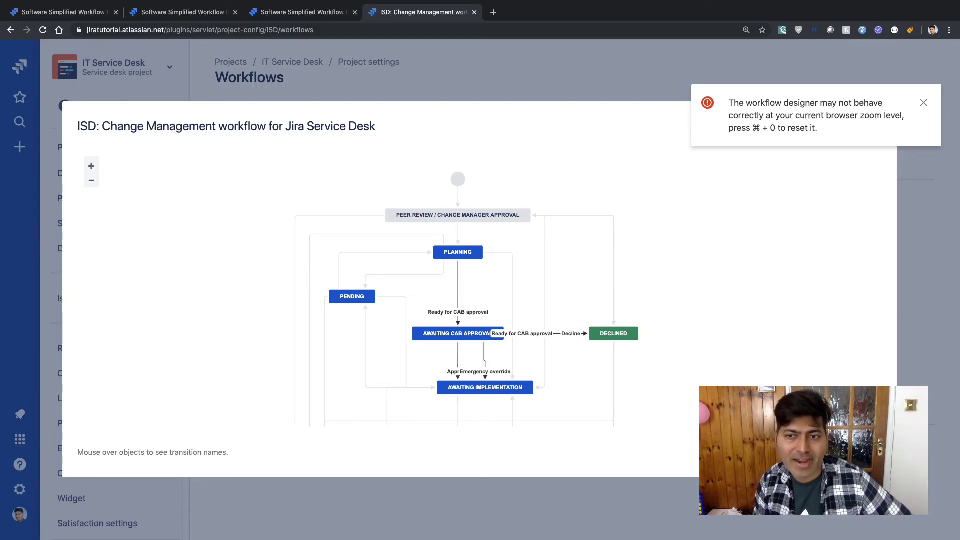
key("Escape")
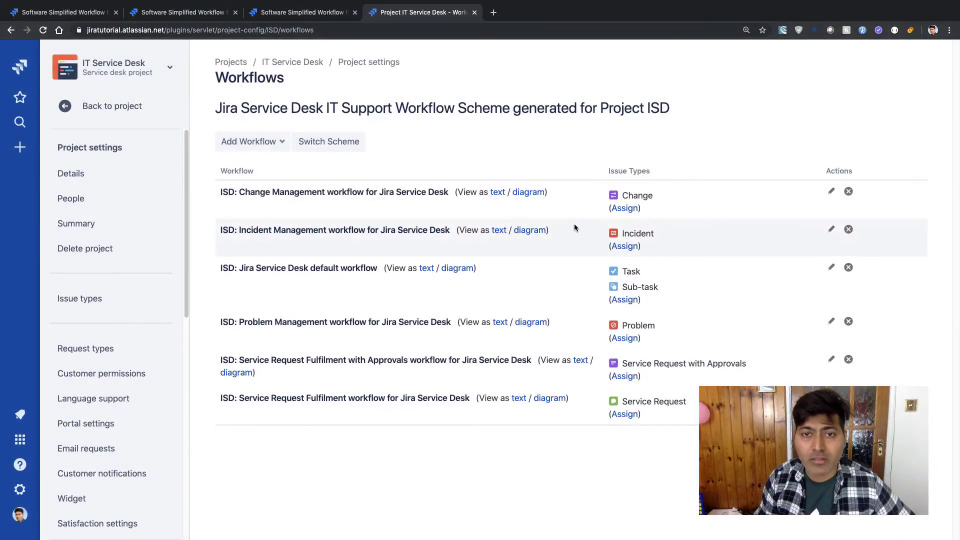
View the service desk's Incident Management workflow diagram and return to the Kanban project's workflow diagram for comparison
left_click(527, 230)
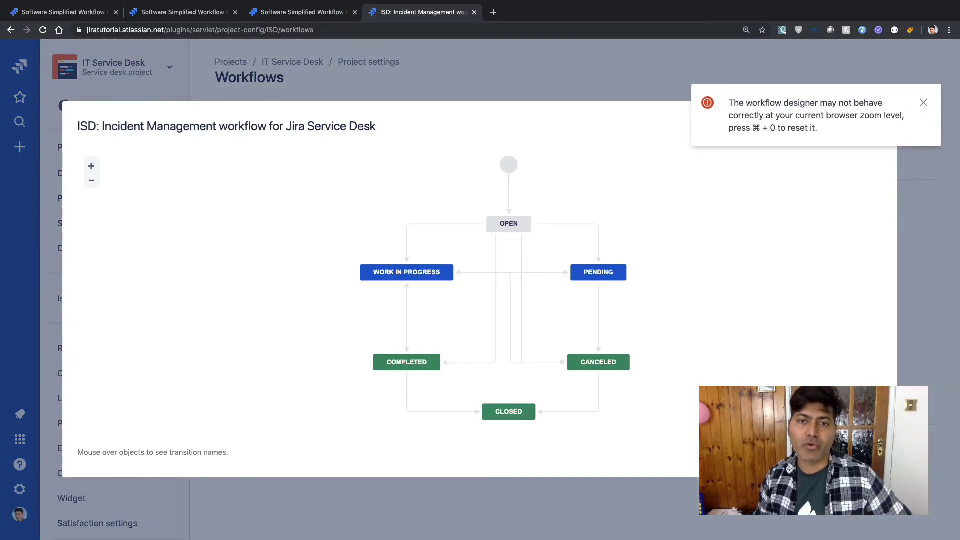
key("Escape")
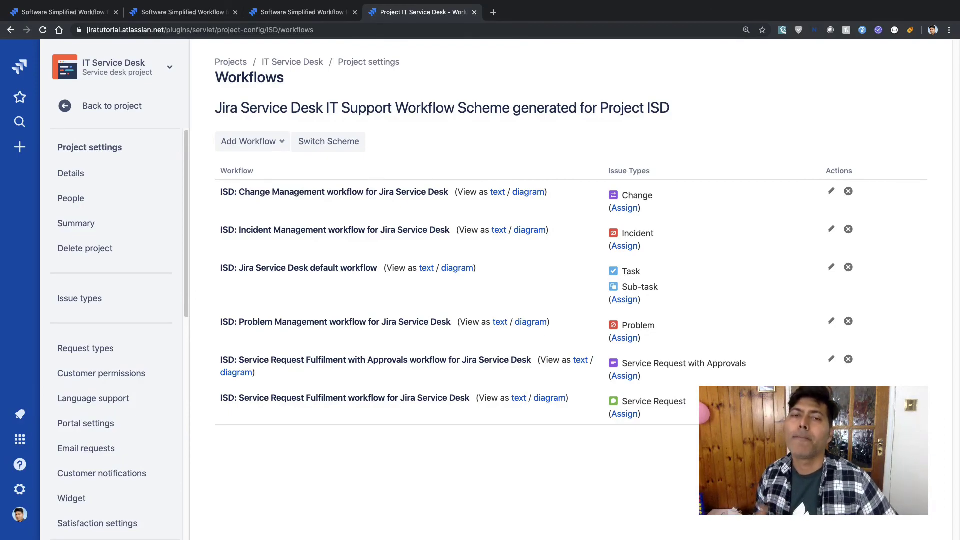
key("super+1")
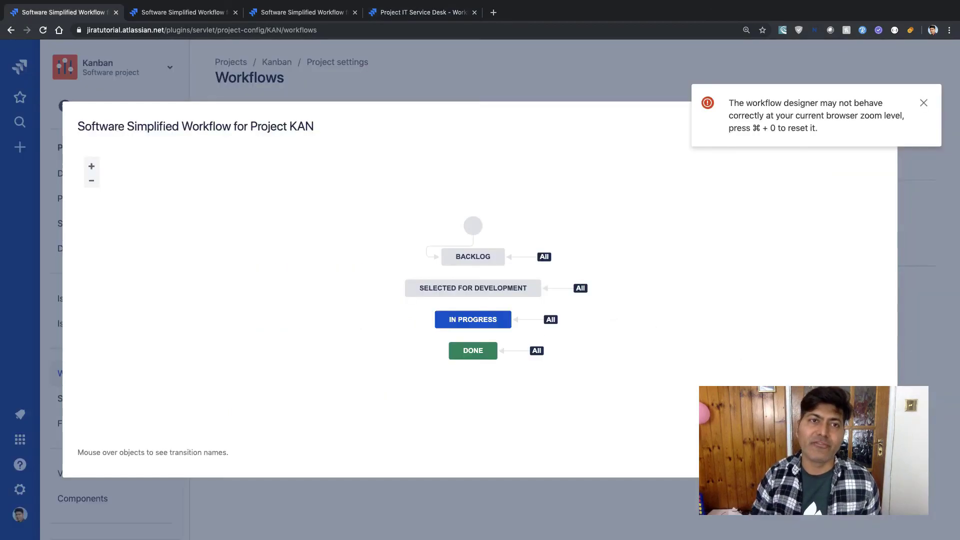